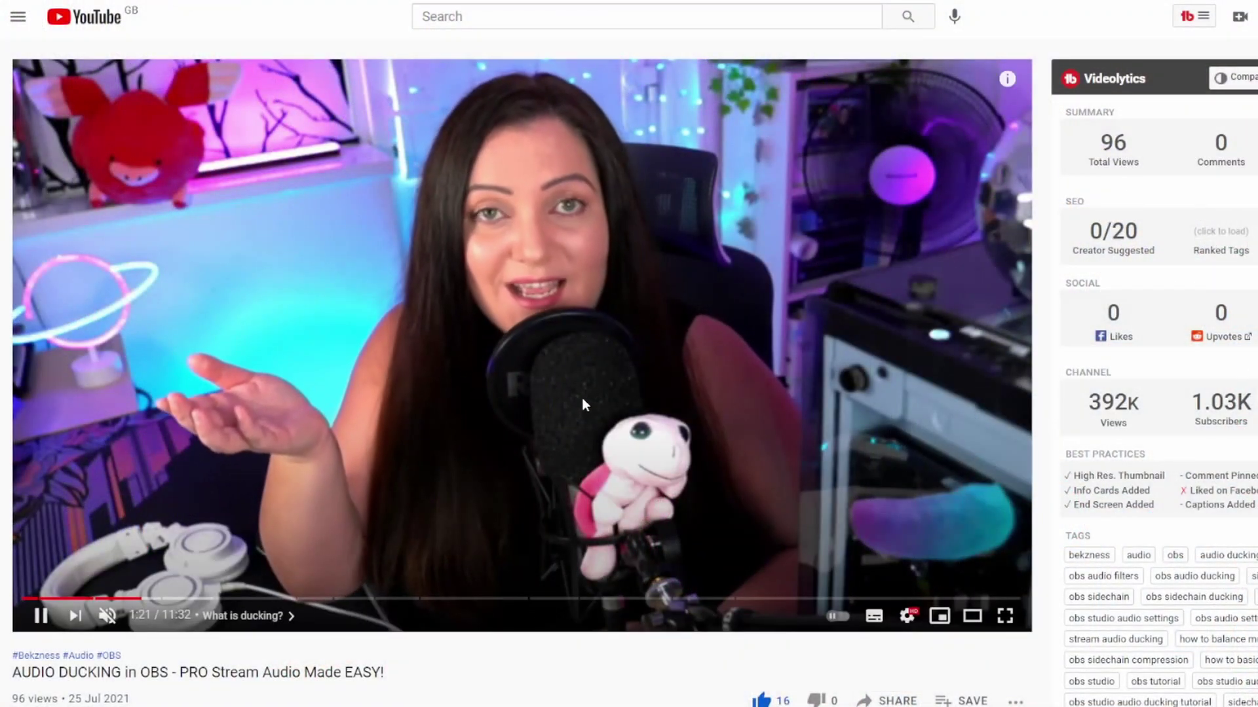
Step: Expand the Audio Ducking video's description and highlight the subscriber goal bar and newest subscriber name
scroll(580, 403, "down", 6)
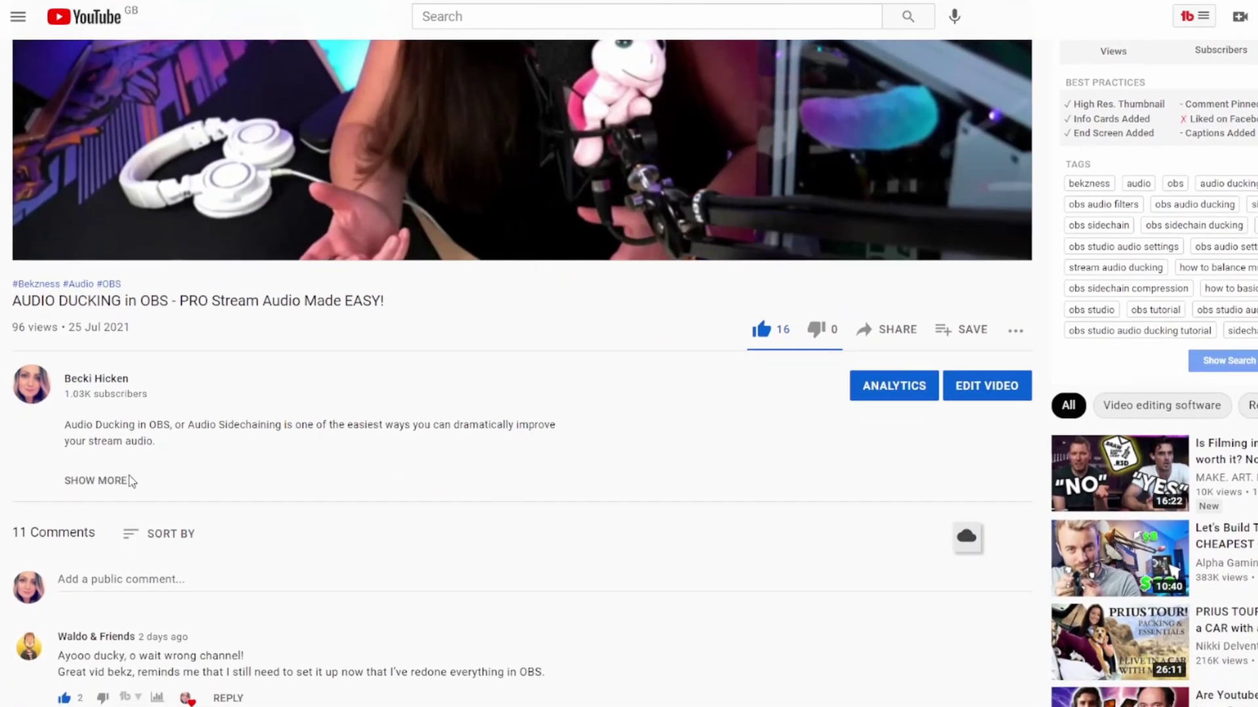
left_click(96, 482)
scroll(310, 512, "down", 4)
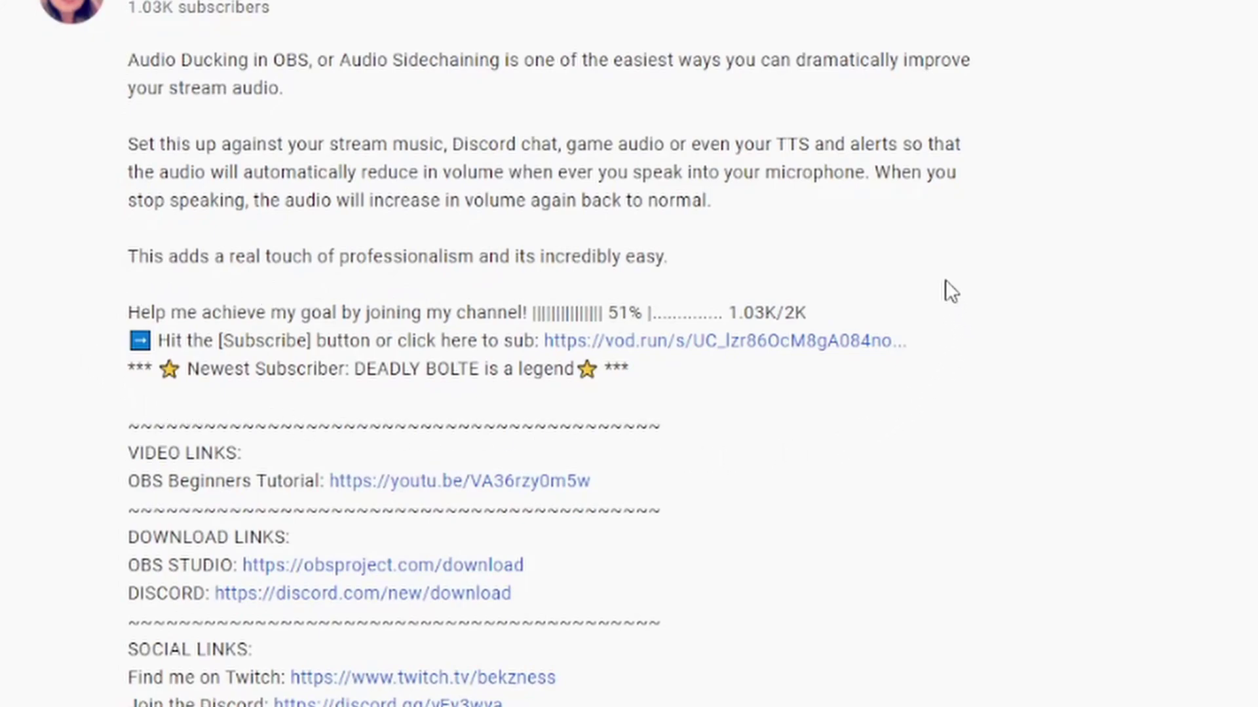
left_click_drag(531, 317, 774, 306)
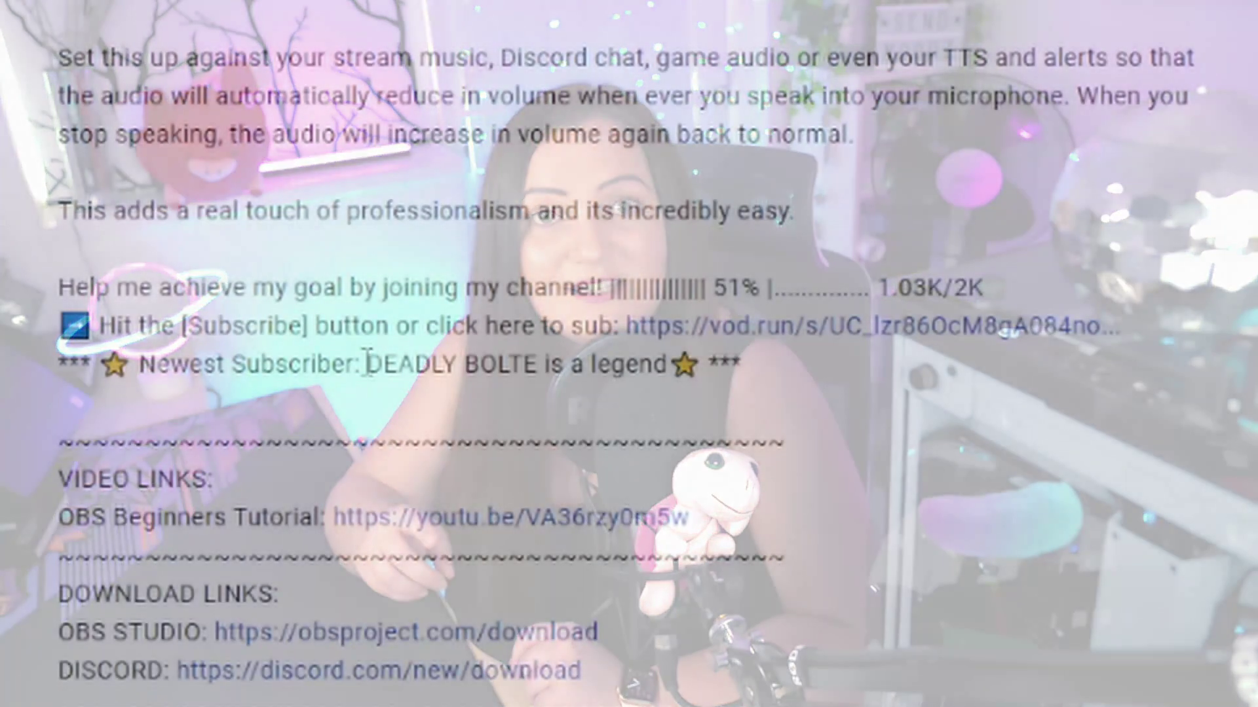
left_click_drag(365, 364, 529, 365)
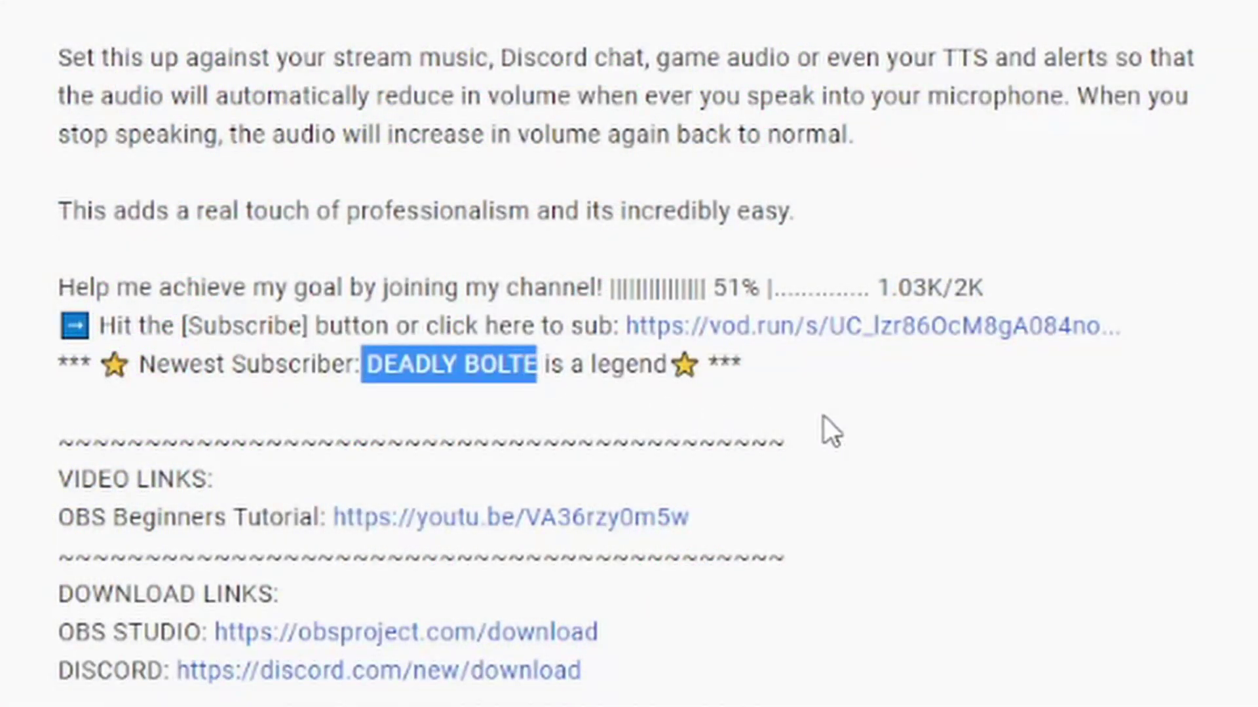
left_click(824, 416)
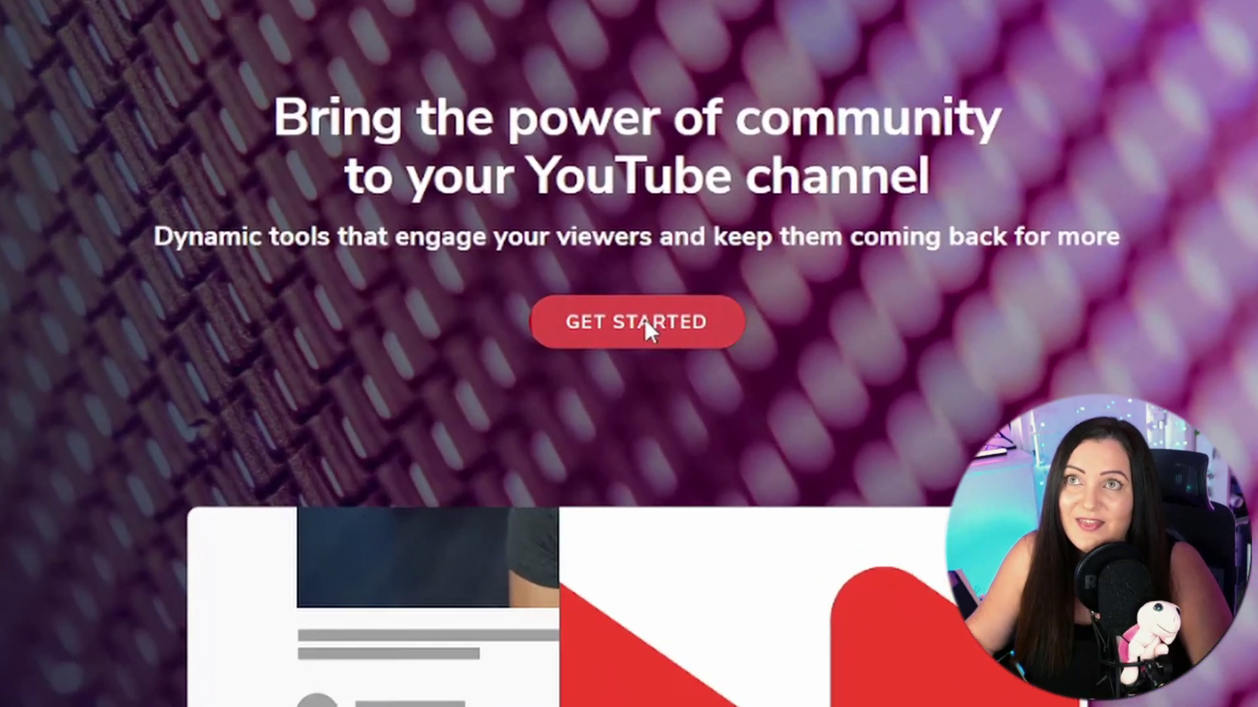
Step: Get started with Mercury by signing in with the first Google account
left_click(643, 325)
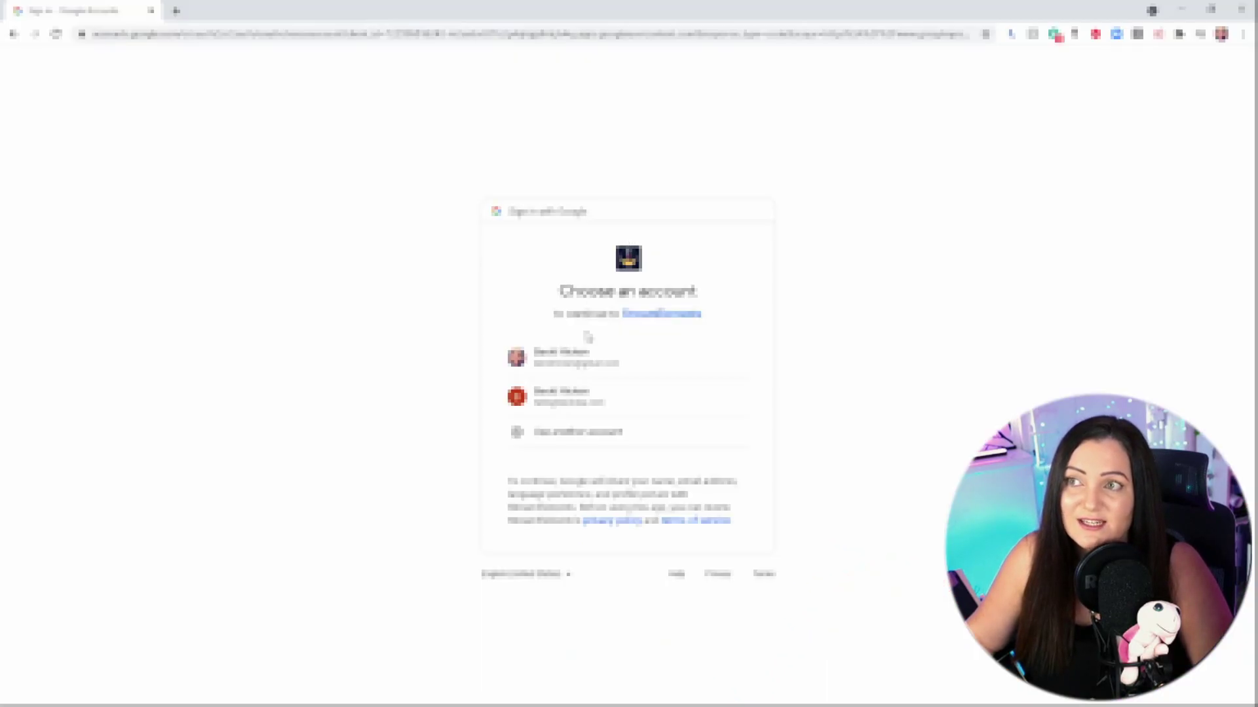
left_click(558, 364)
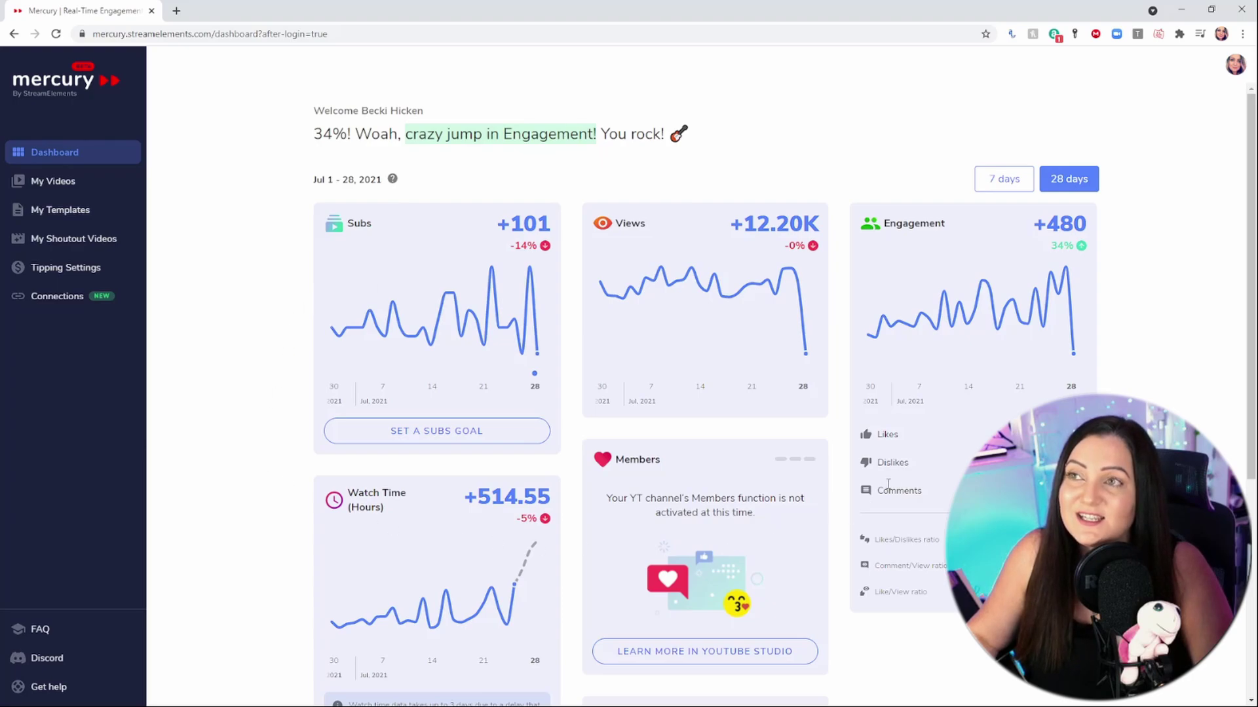
Step: Open the My Videos page listing the channel's videos
mouse_move(512, 325)
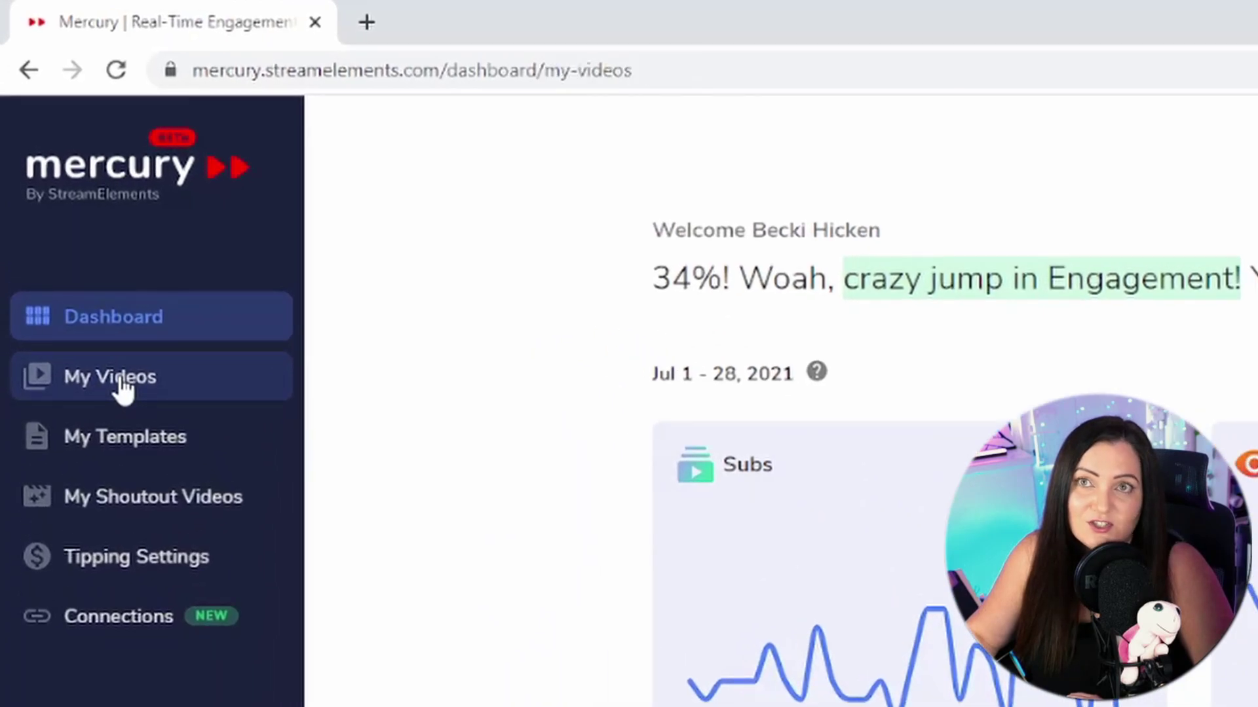
left_click(123, 389)
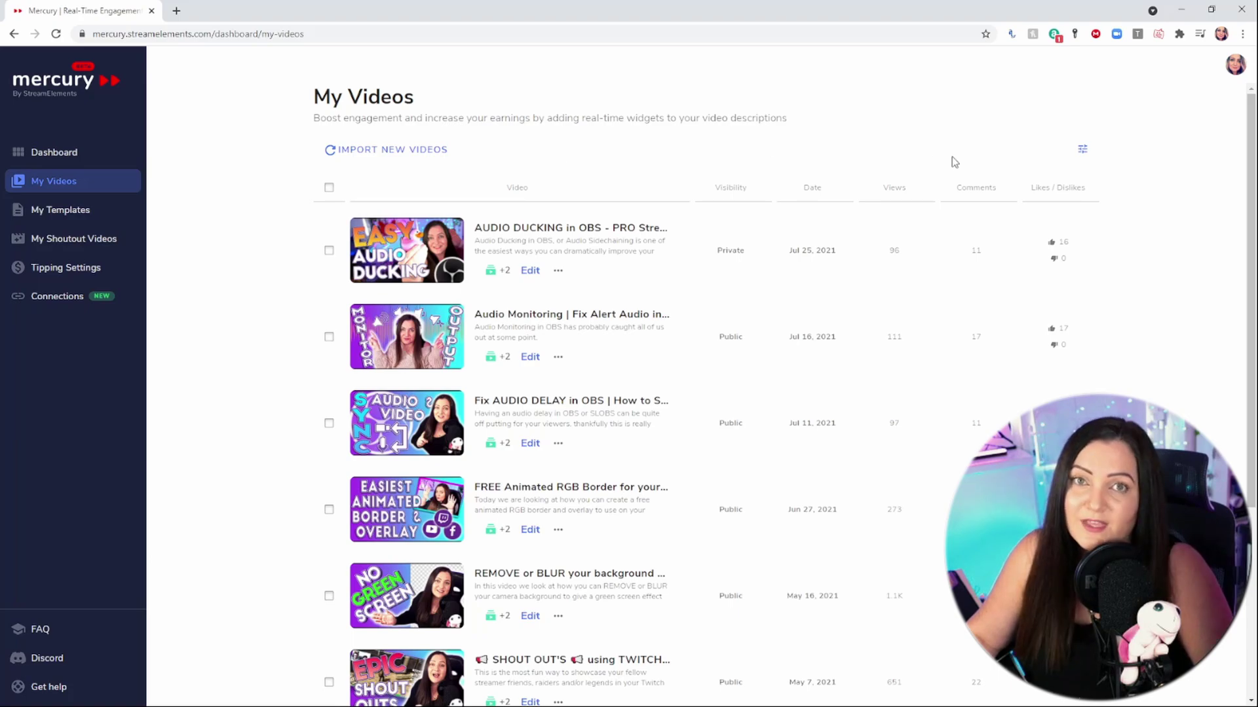
left_click(1084, 155)
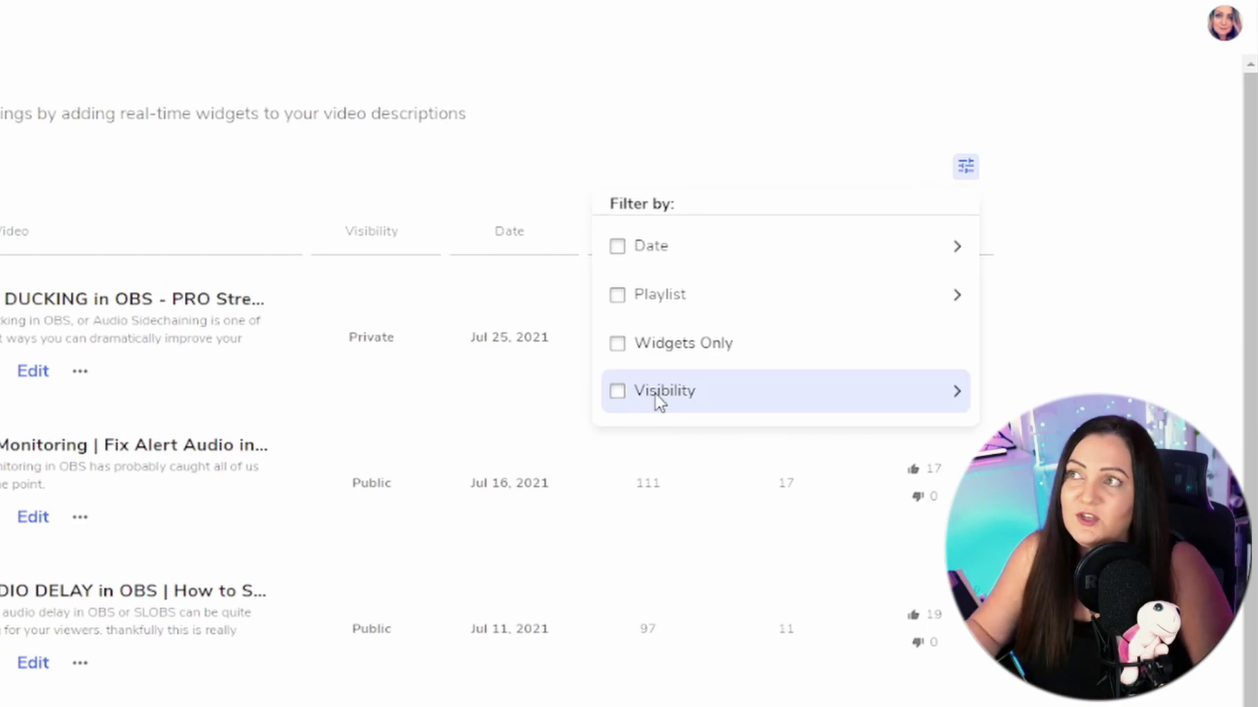
left_click(342, 259)
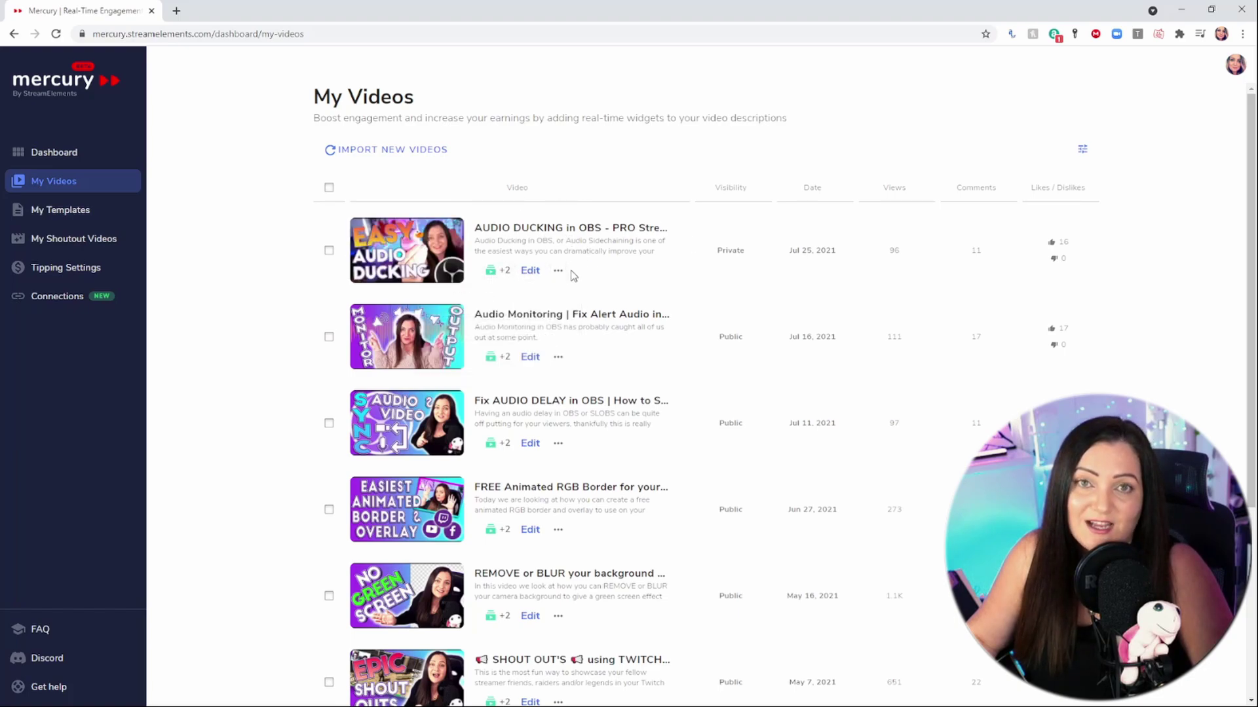
mouse_move(498, 275)
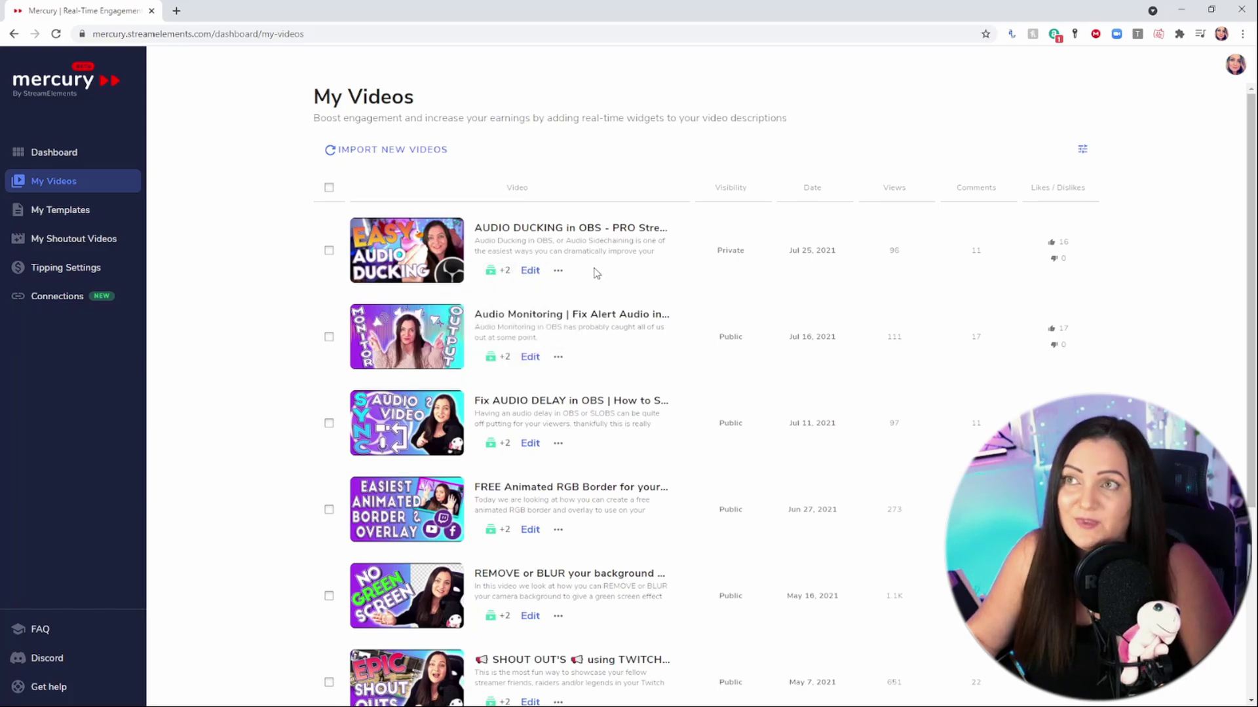
Step: Open the AUDIO DUCKING in OBS description editor and insert a blank line at the top
left_click(531, 271)
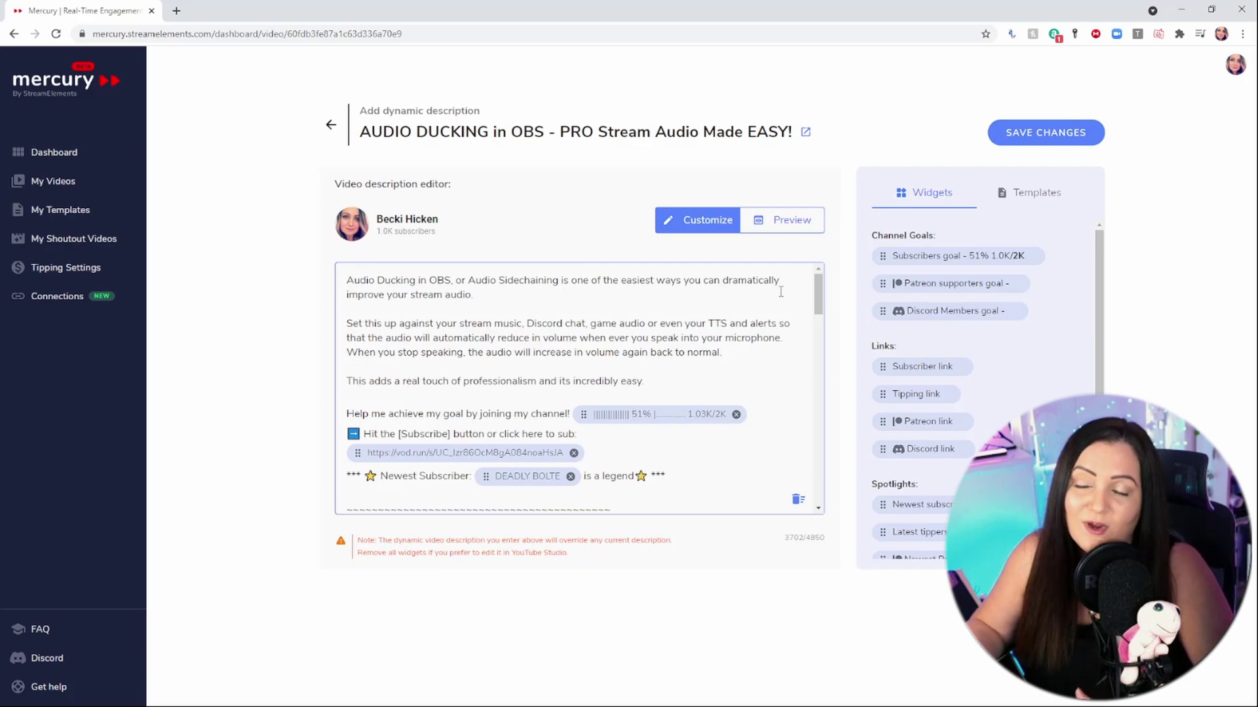
scroll(649, 393, "down", 20)
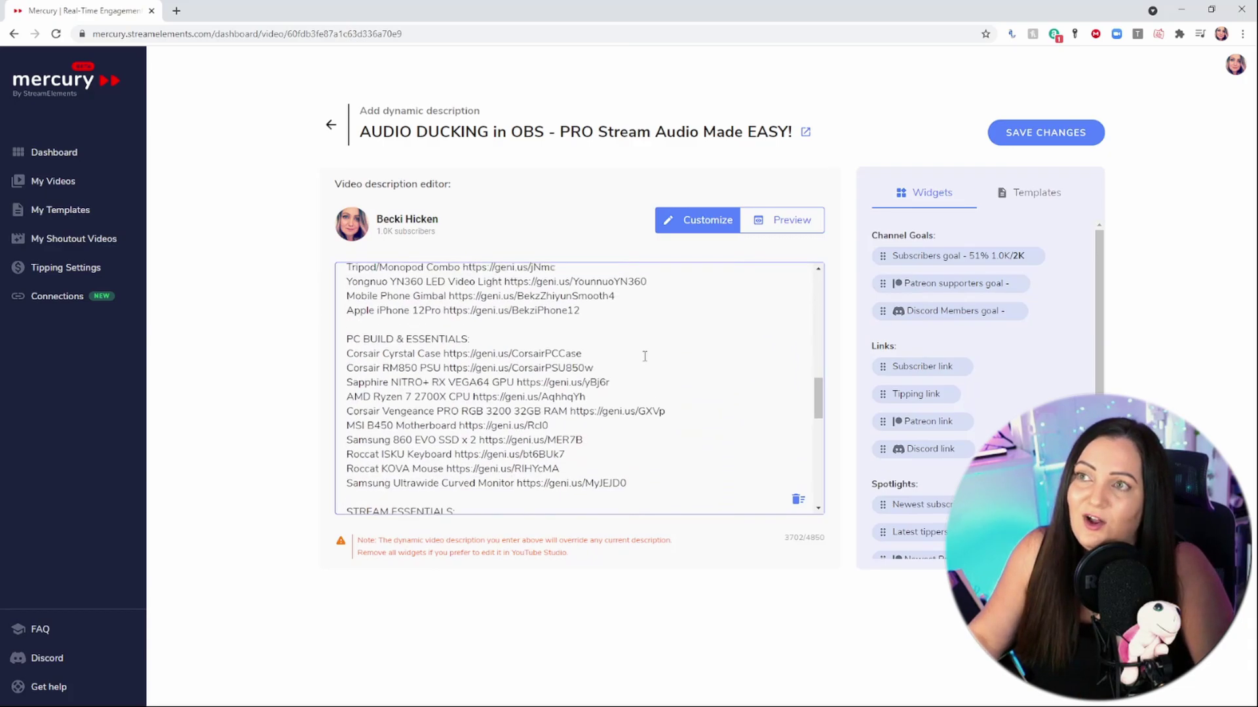
scroll(650, 393, "up", 20)
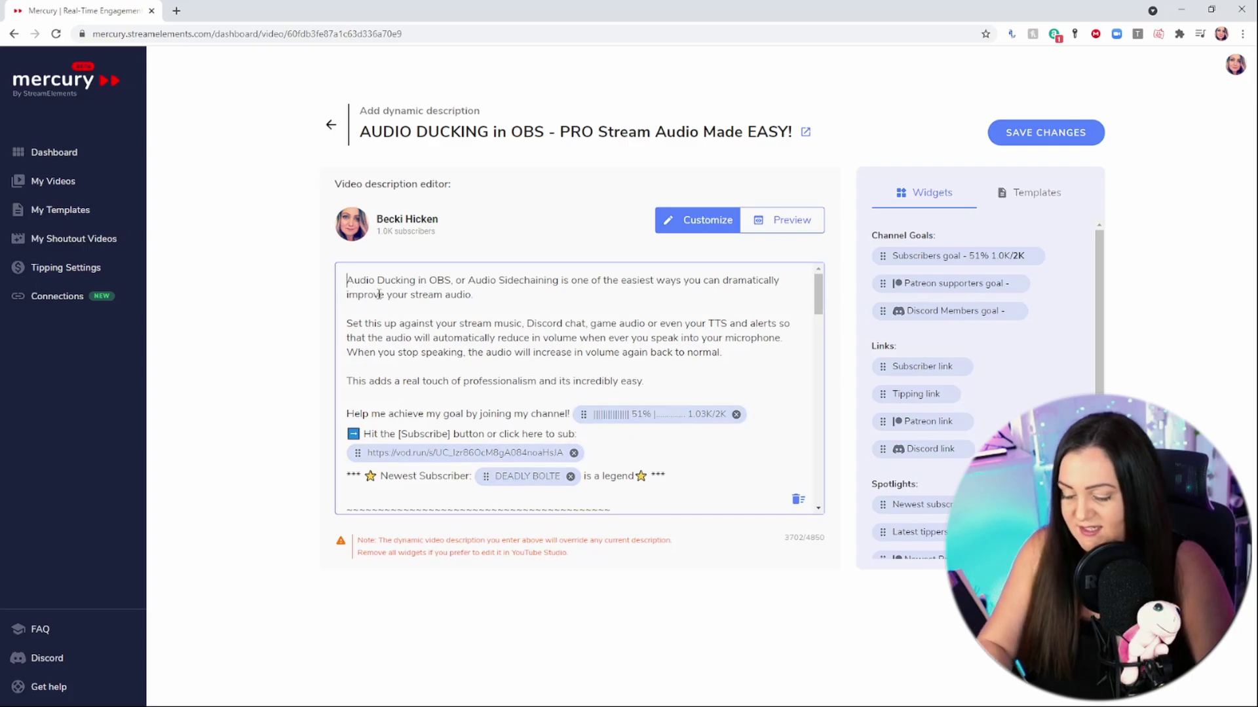
key("Return")
key("Return")
key("Return")
key("Return")
key("Return")
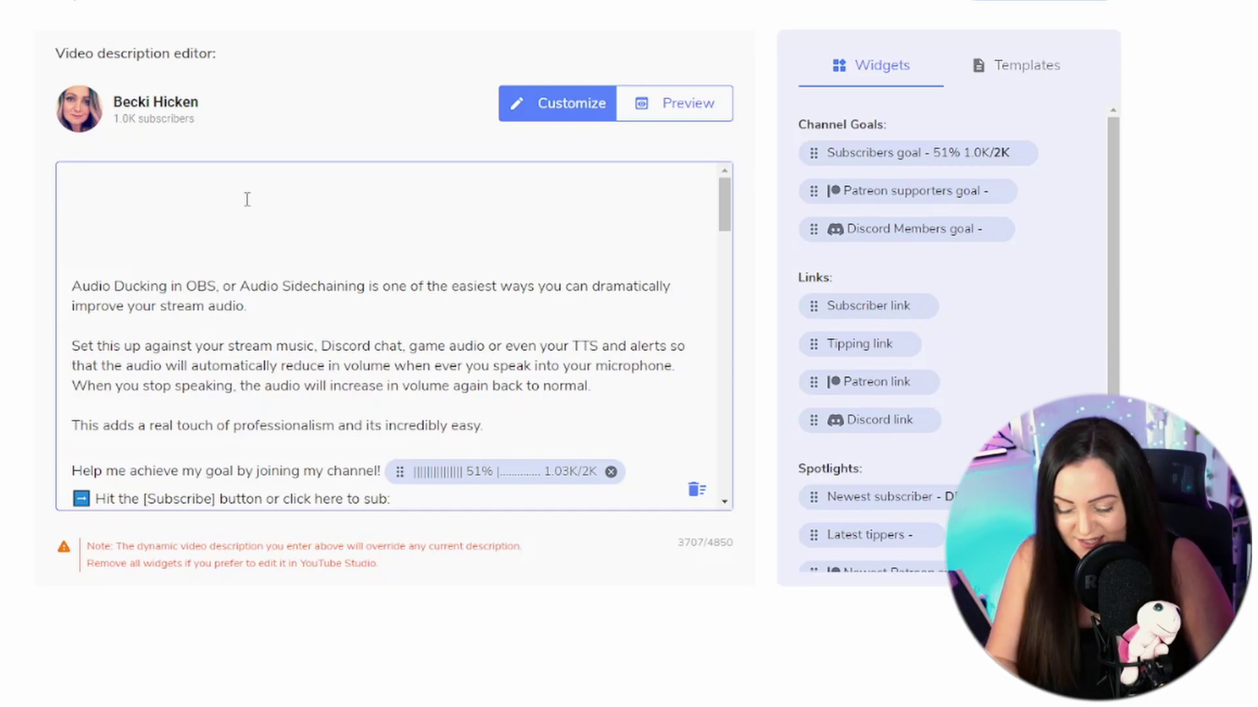
Step: Type 'Help me hit 10,000 subscribers!' as the first line, followed by a new line
type("Help ")
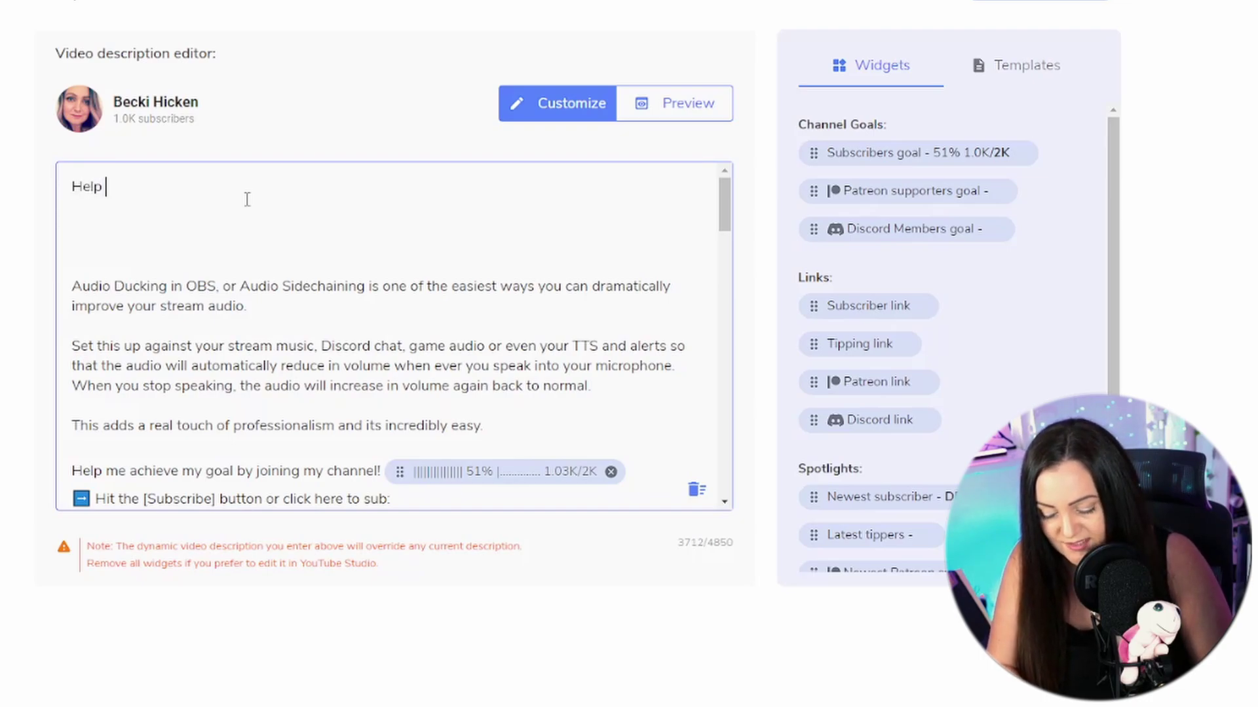
type("me hit ")
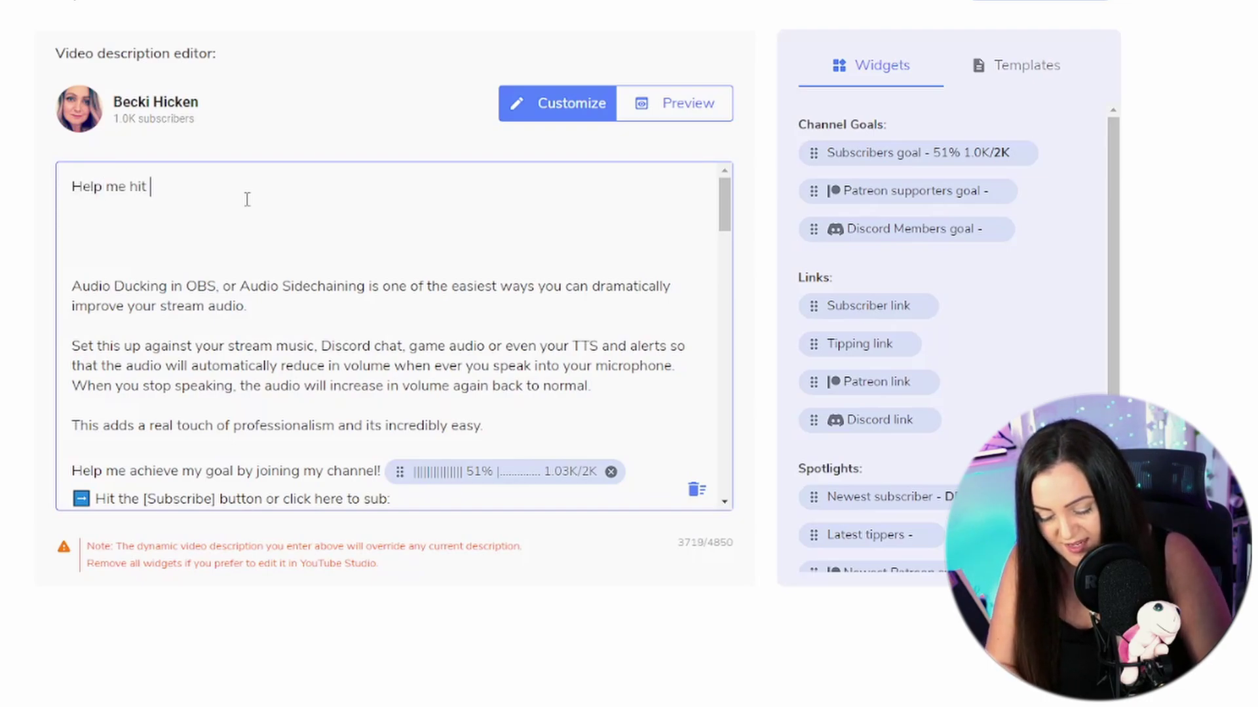
type("10,000")
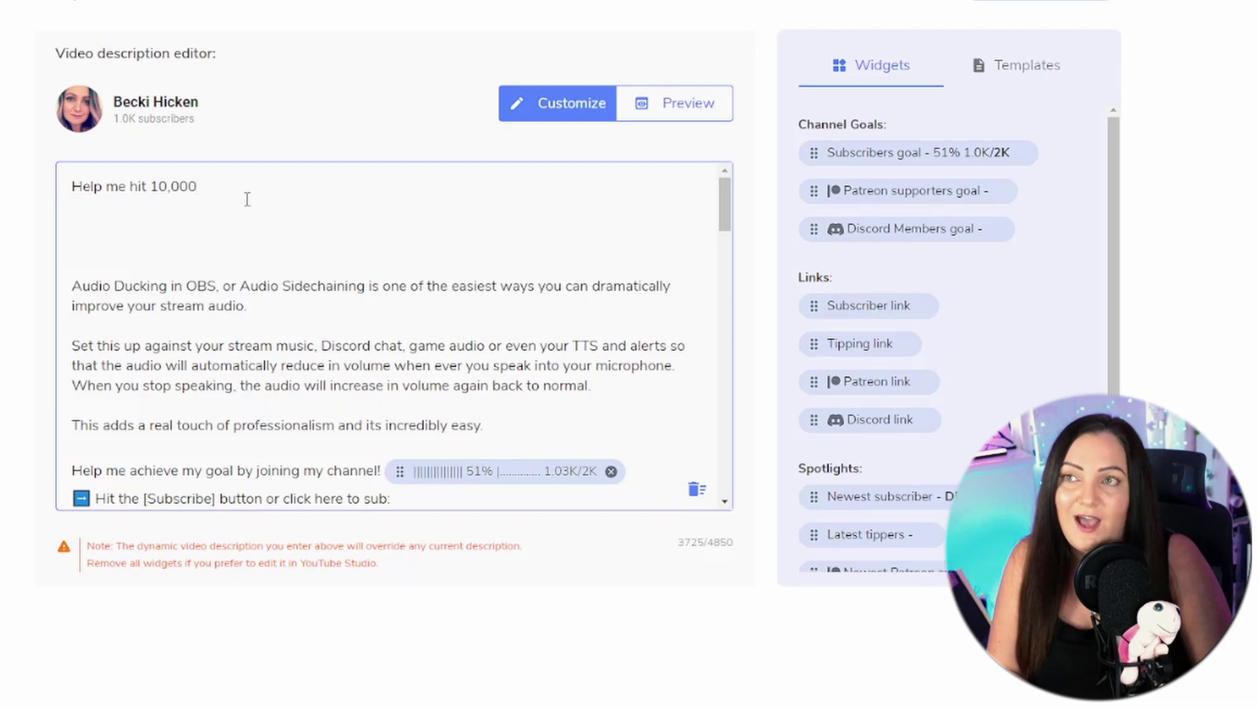
type(" subscri")
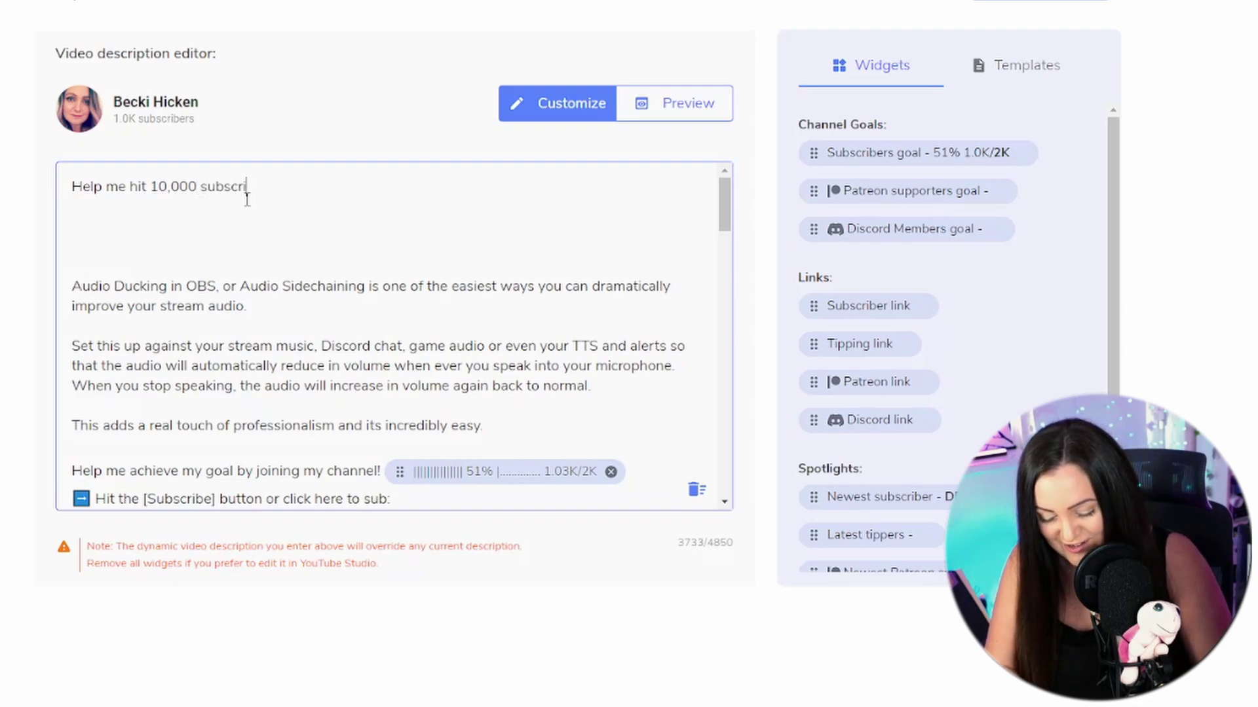
type("bers")
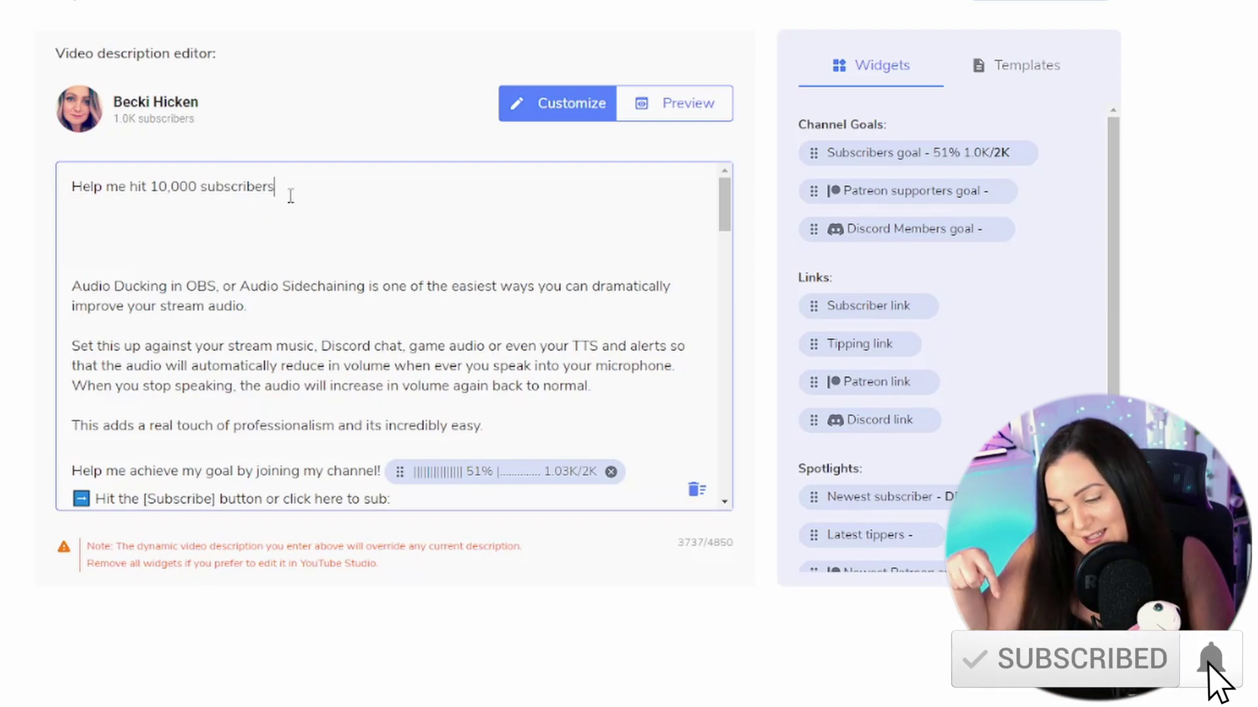
type("!")
key("Return")
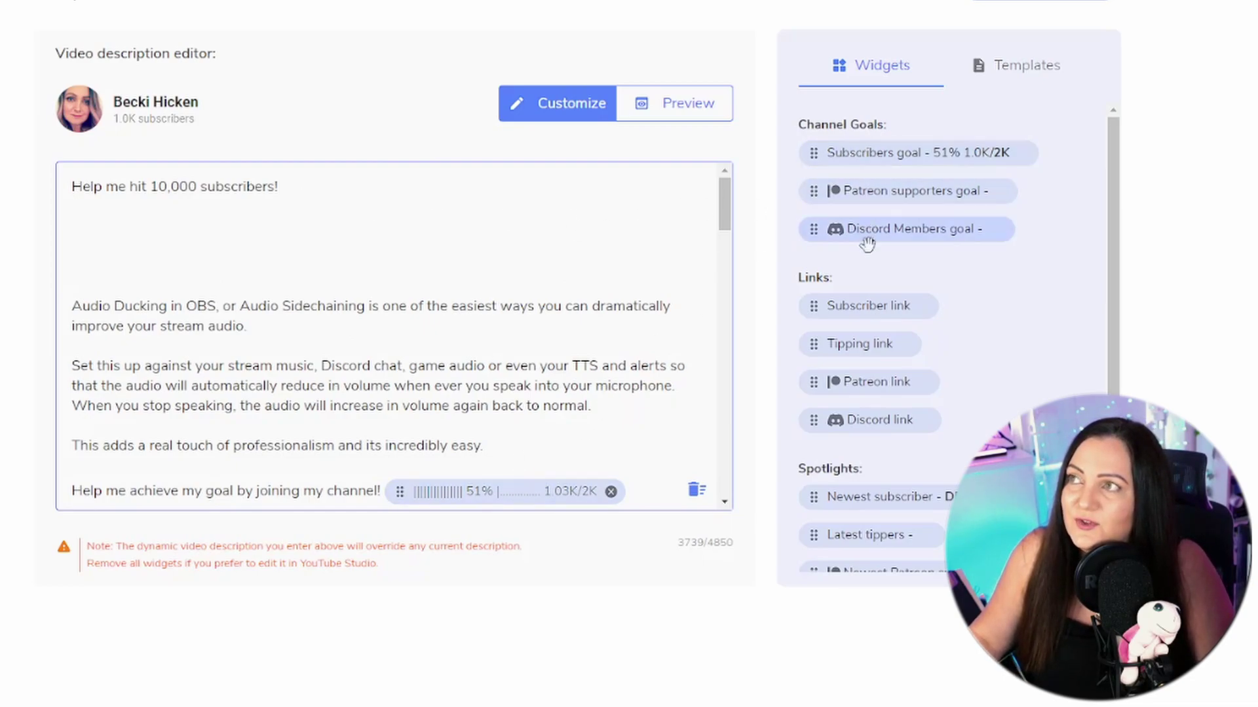
scroll(906, 365, "down", 3)
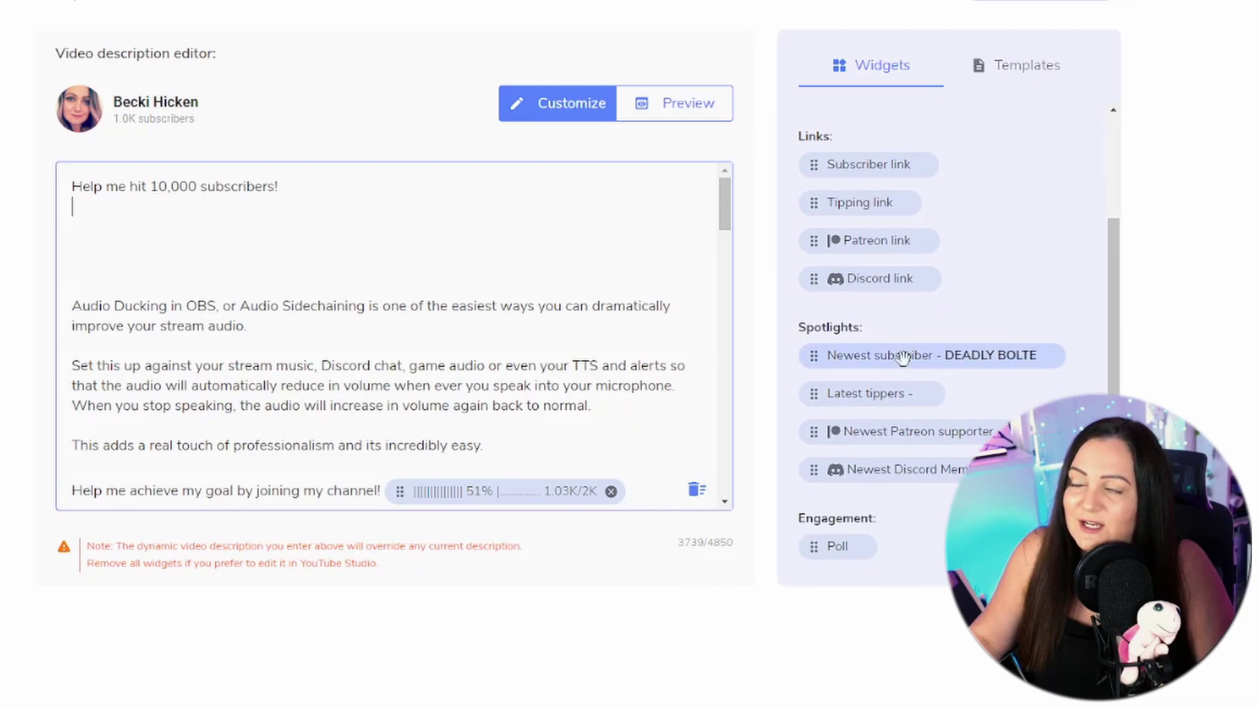
scroll(904, 361, "up", 3)
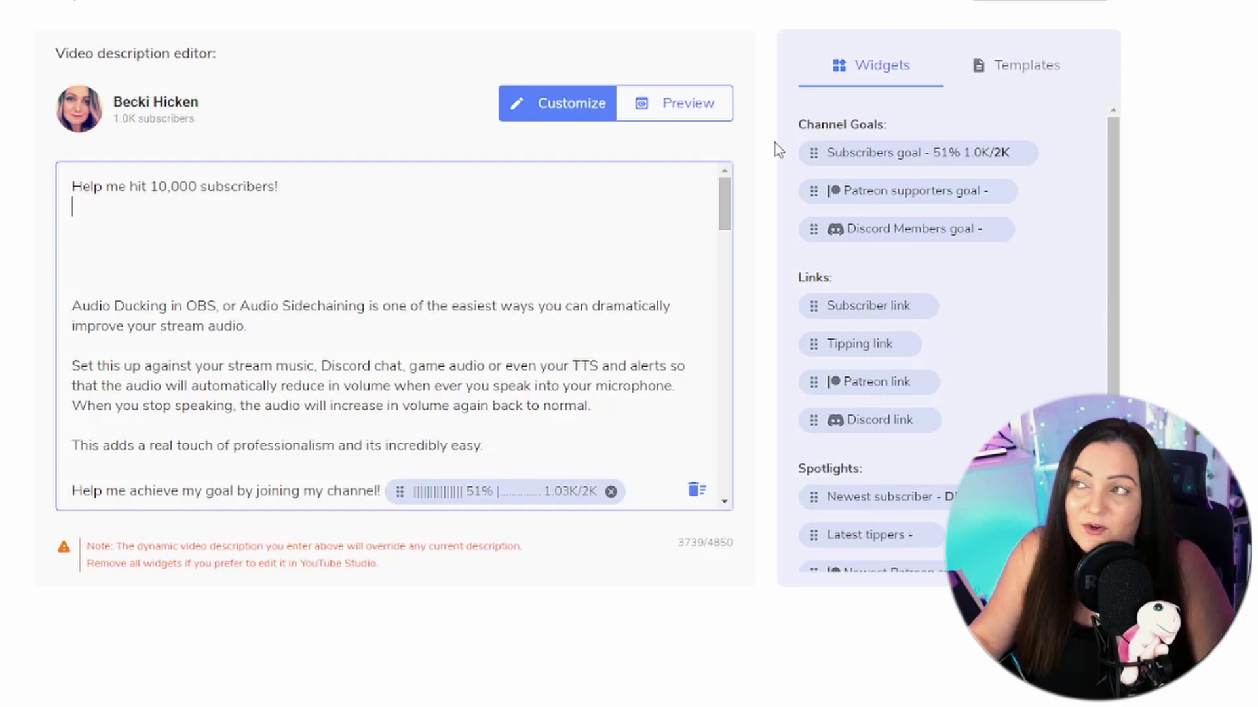
Step: Insert the subscriber goal widget and apply 10,000 as the channel subscriber goal
left_click(876, 158)
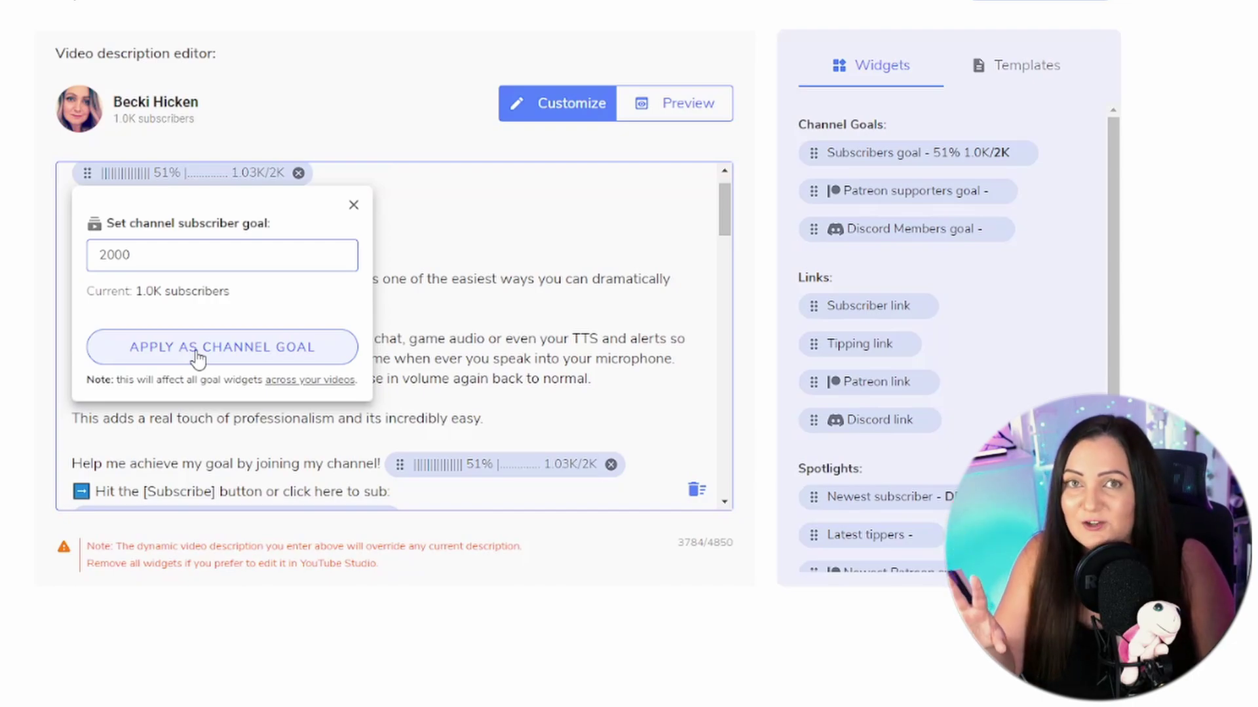
left_click(123, 262)
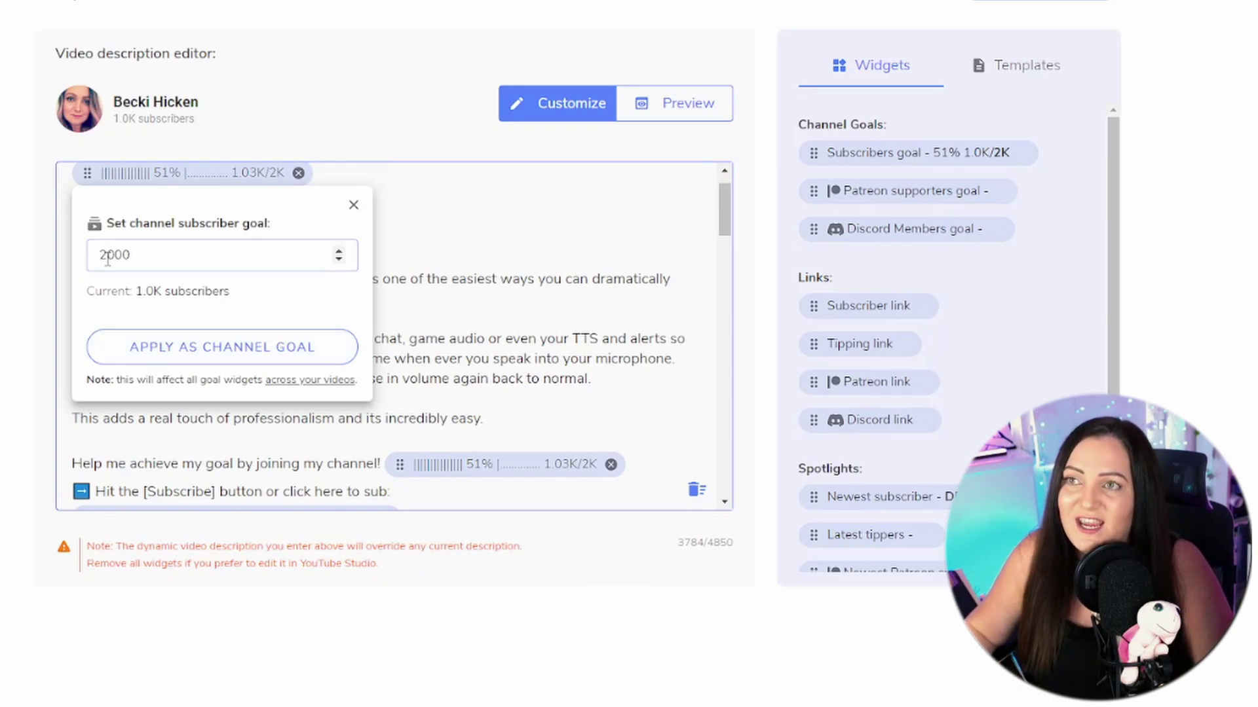
left_click_drag(111, 261, 100, 261)
type("10")
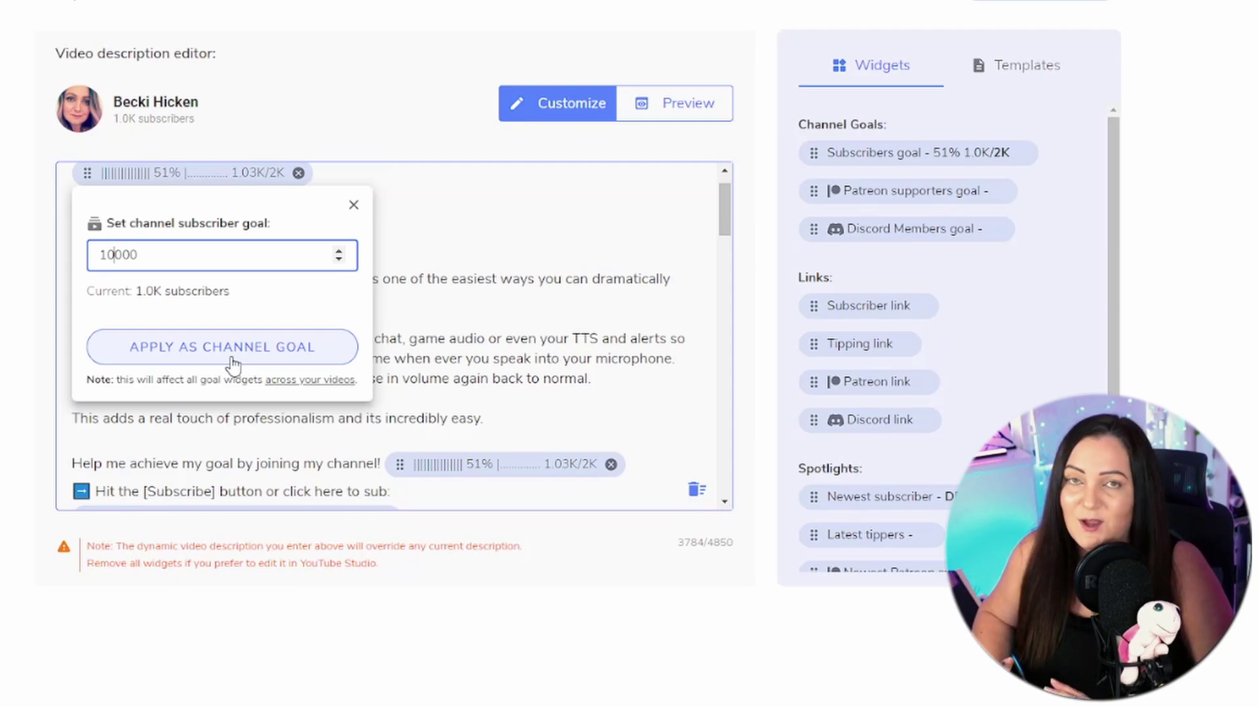
scroll(233, 365, "up", 1)
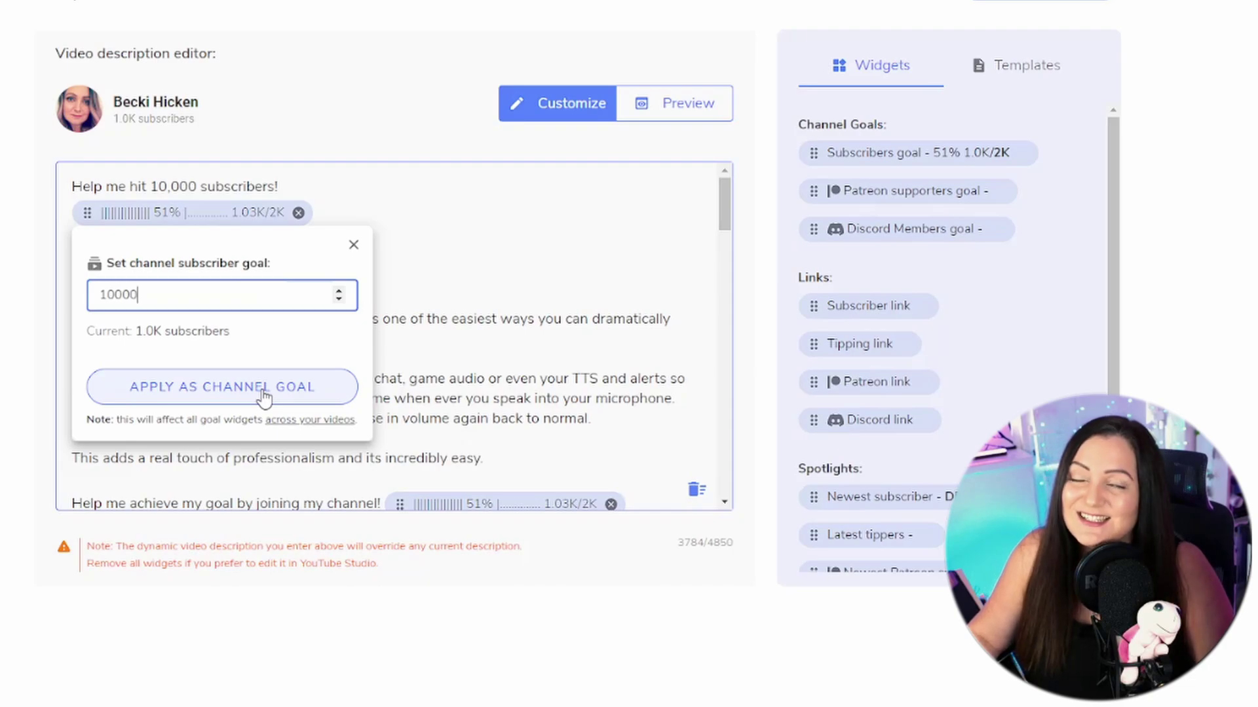
left_click(264, 397)
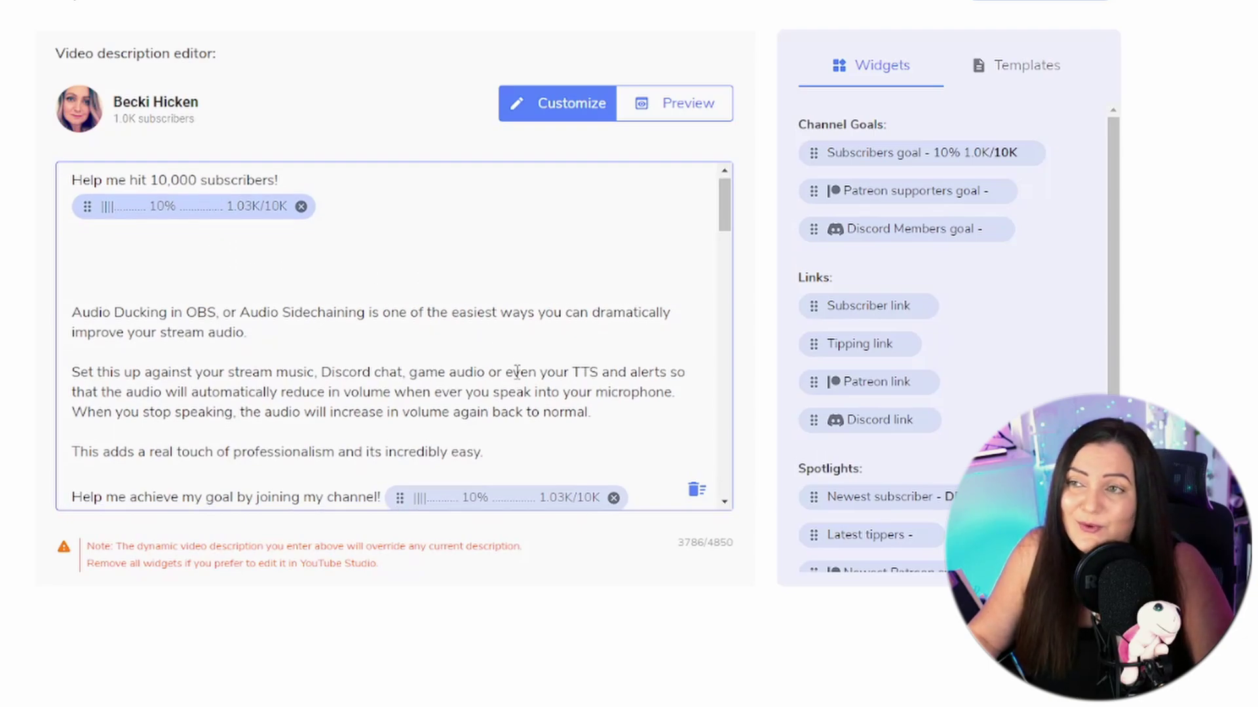
Step: Insert a blank line right after the 10K goal widget at the top
scroll(306, 355, "down", 3)
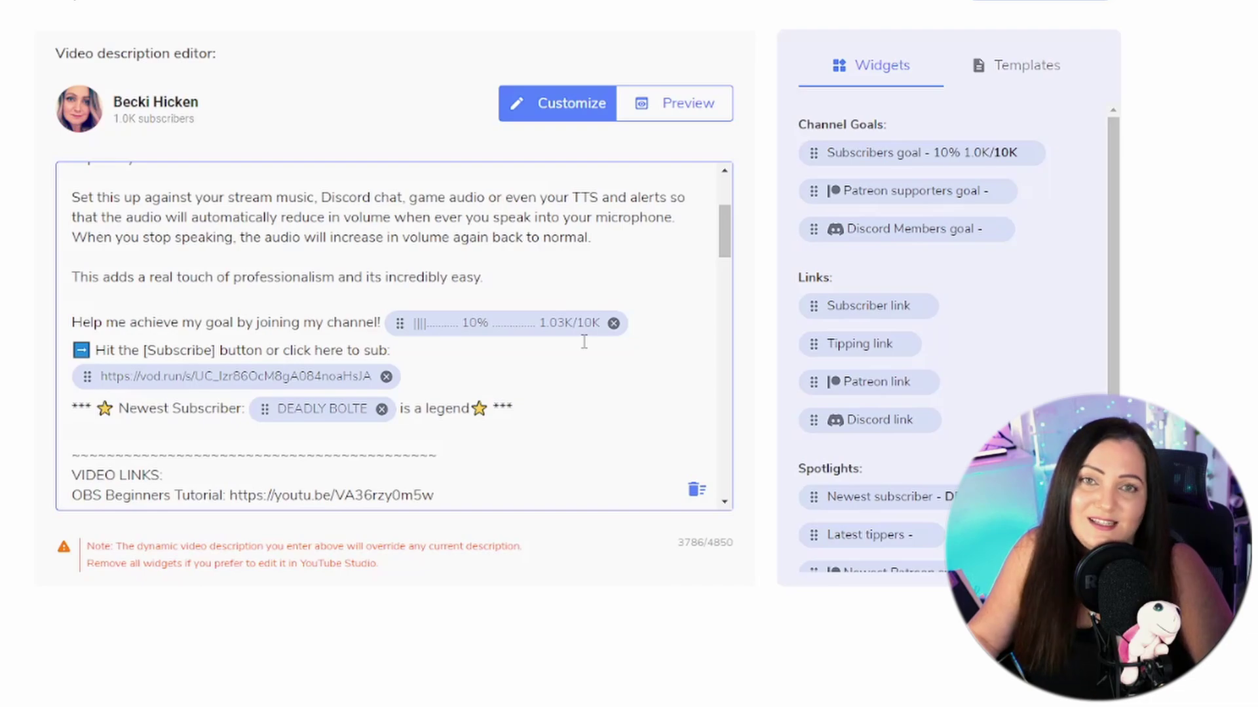
scroll(583, 341, "up", 3)
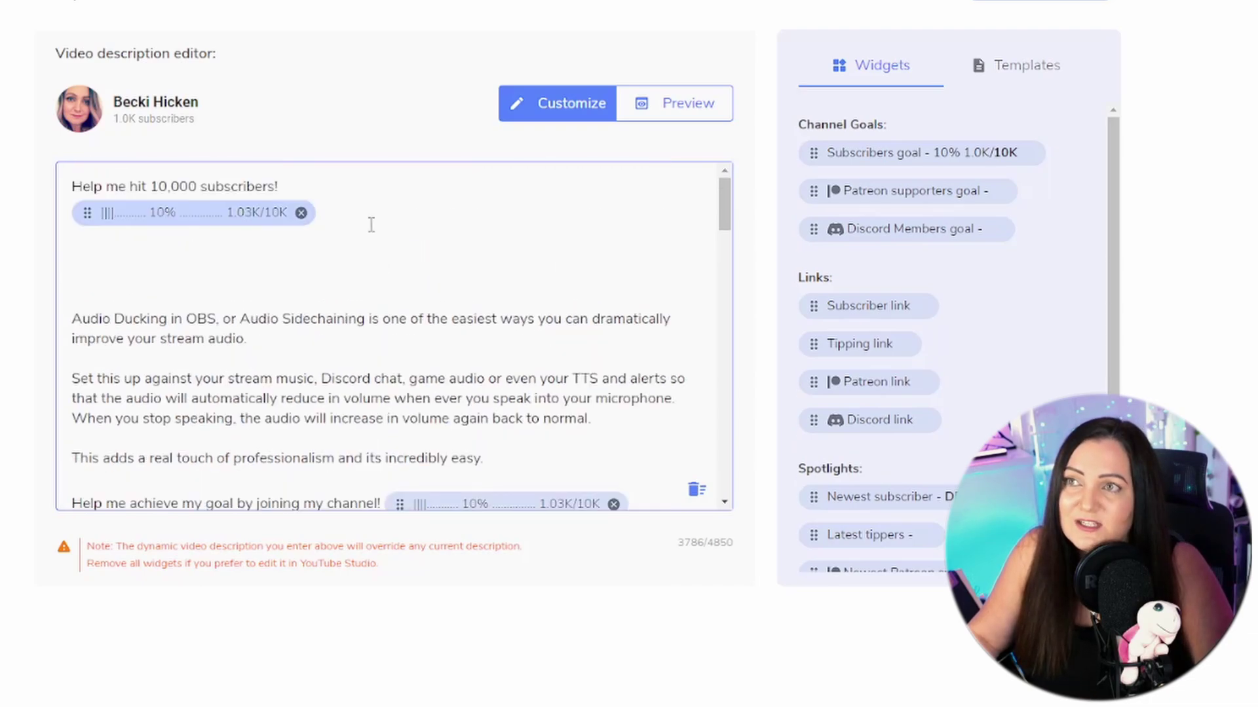
left_click(371, 223)
key("Return")
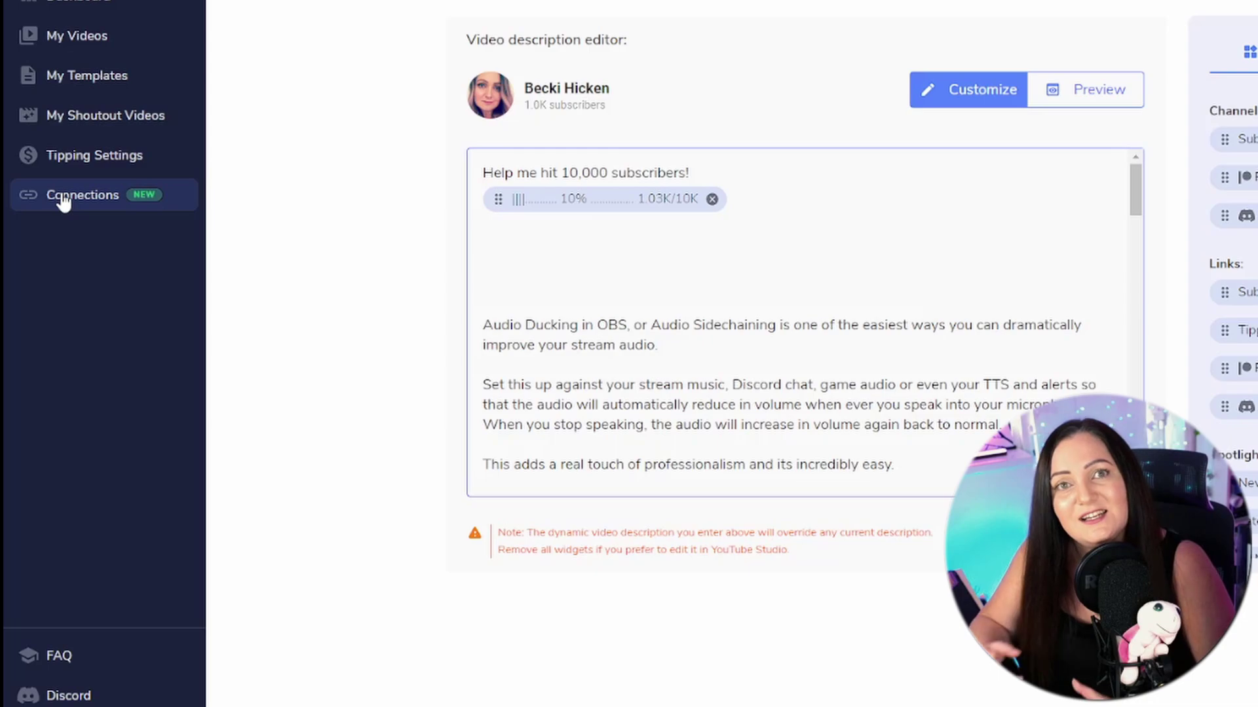
left_click(64, 199)
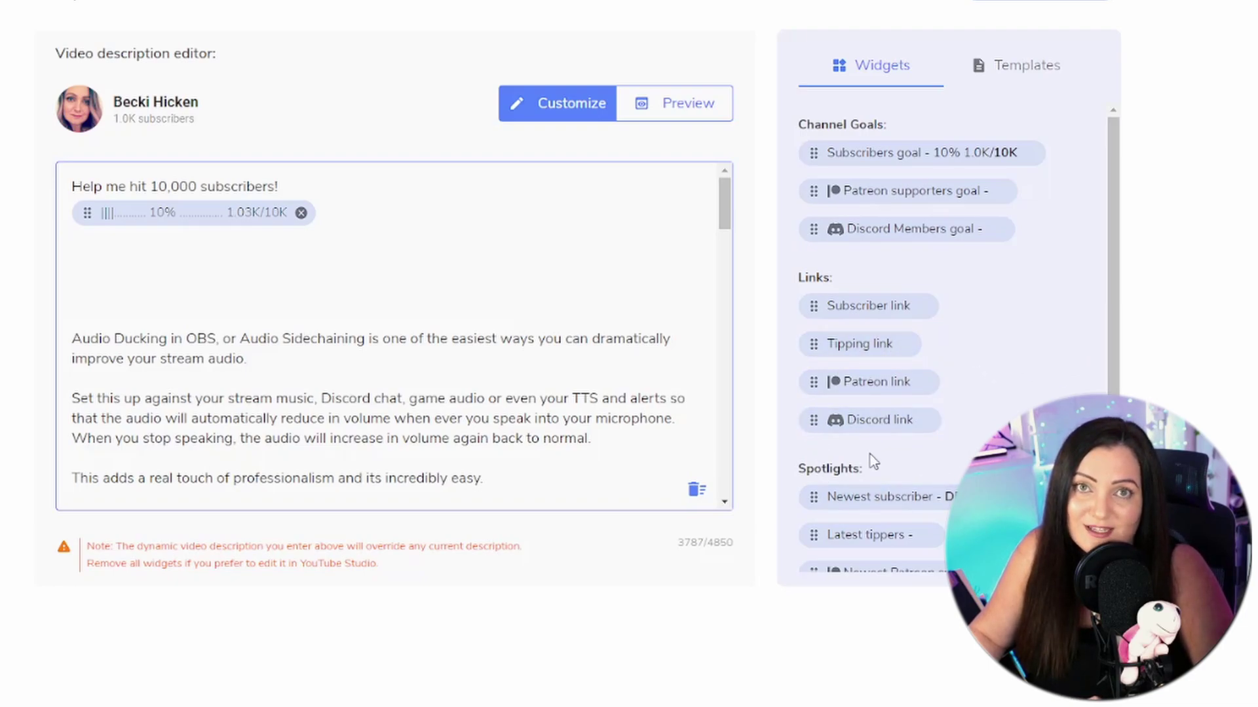
scroll(873, 462, "down", 3)
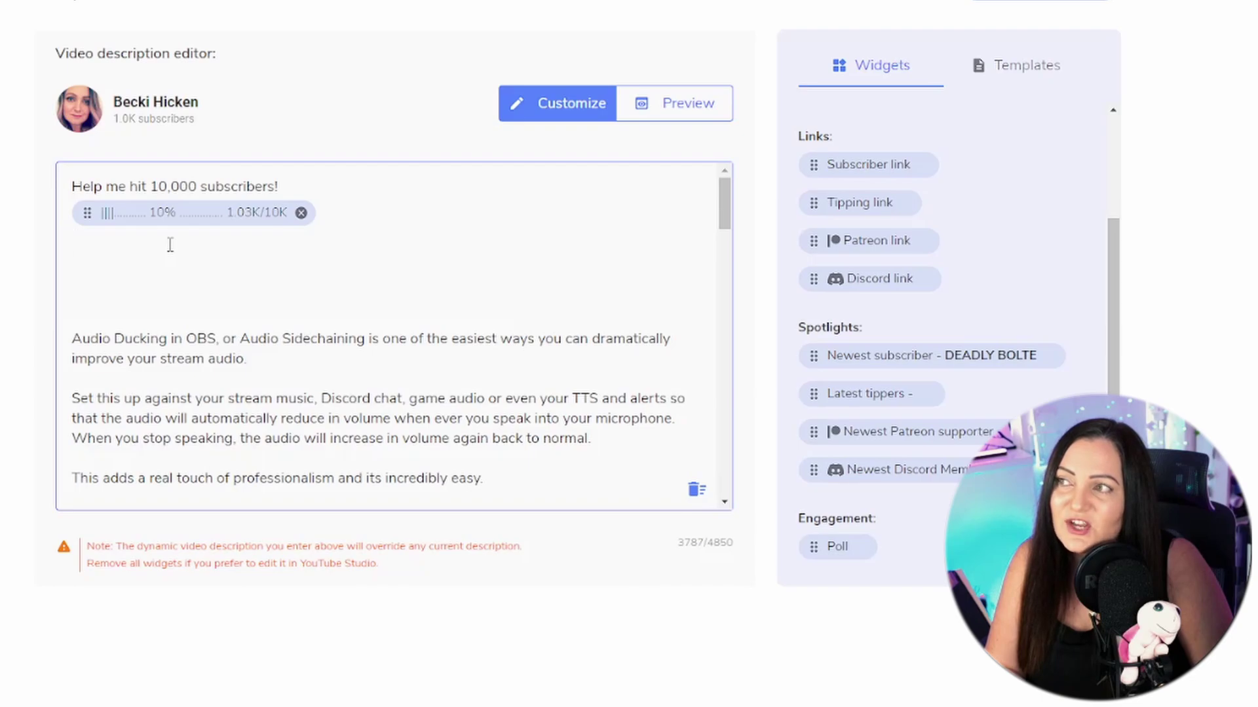
Step: Add 'Weclome and thanks for joining' plus newest subscriber widget, then a subscribe request with the subscriber link widget
type("Wecl")
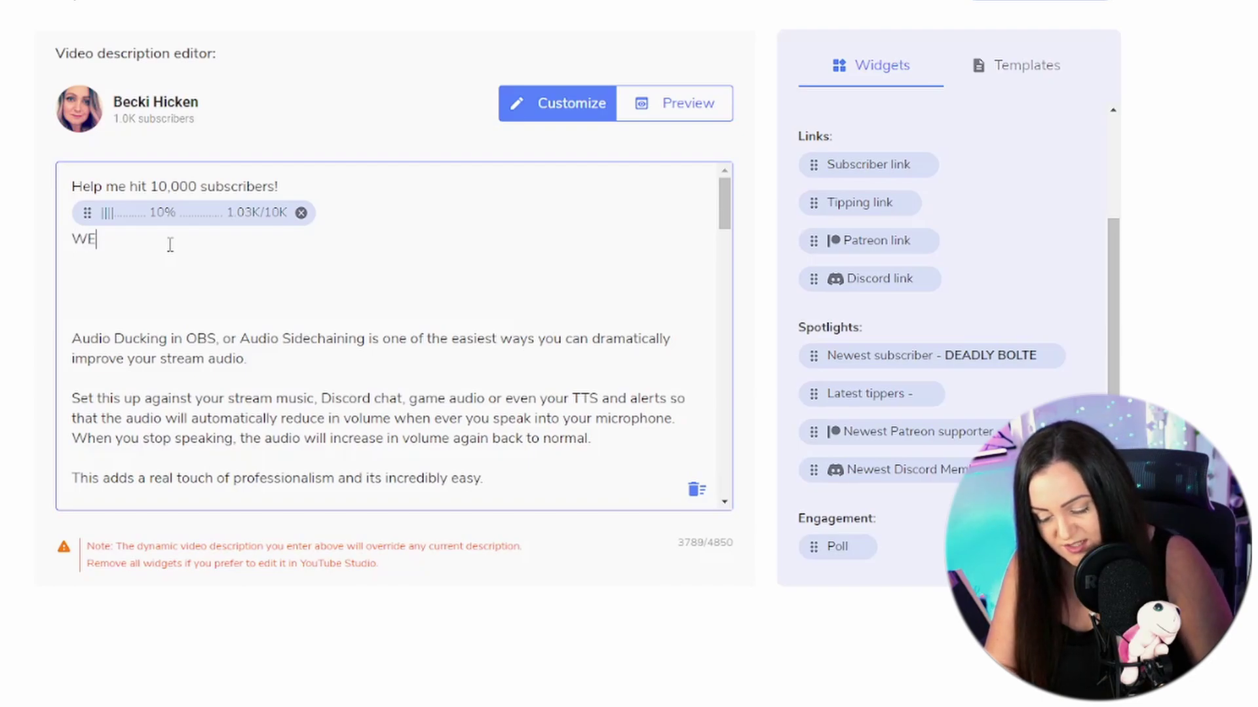
type("ome and th")
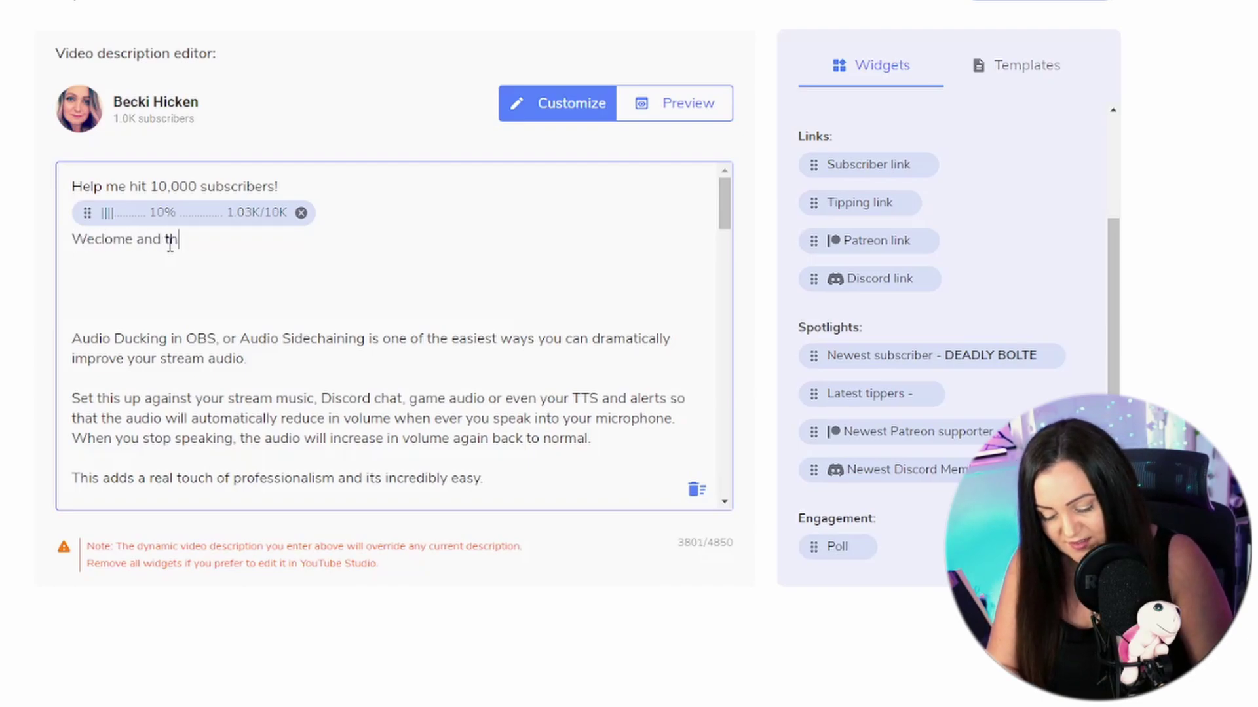
type("anks for joining")
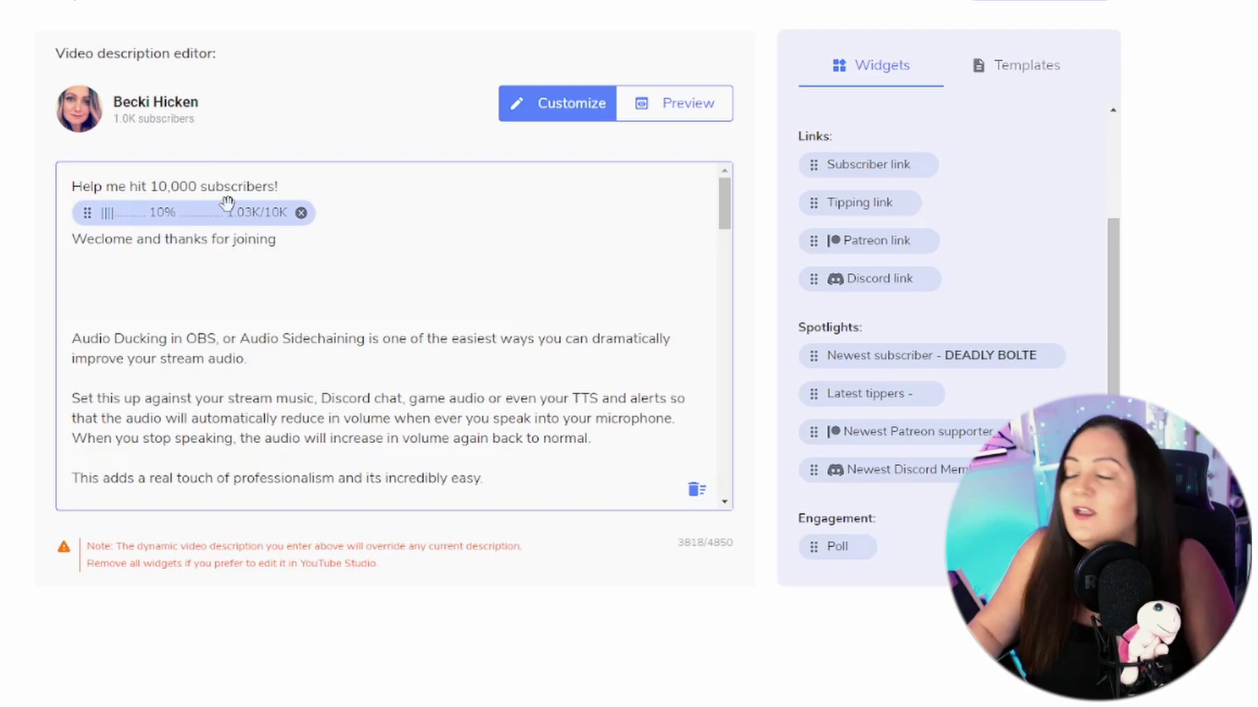
left_click_drag(913, 357, 427, 250)
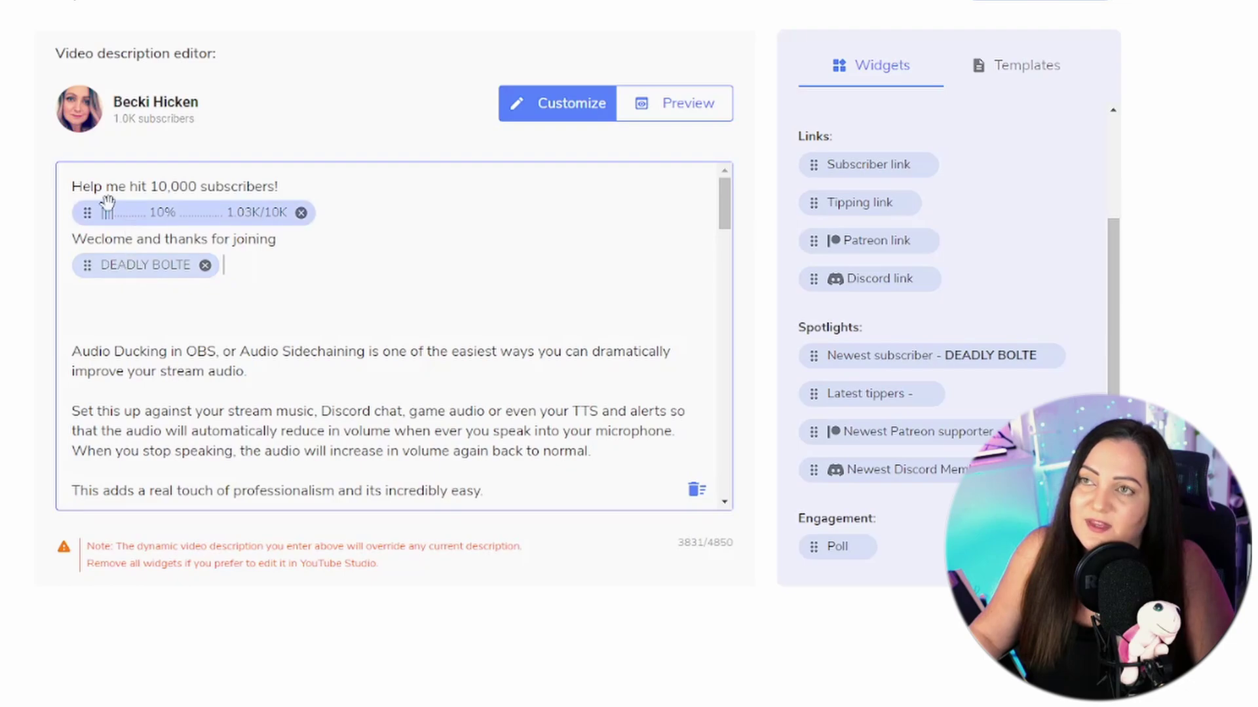
left_click_drag(88, 265, 305, 241)
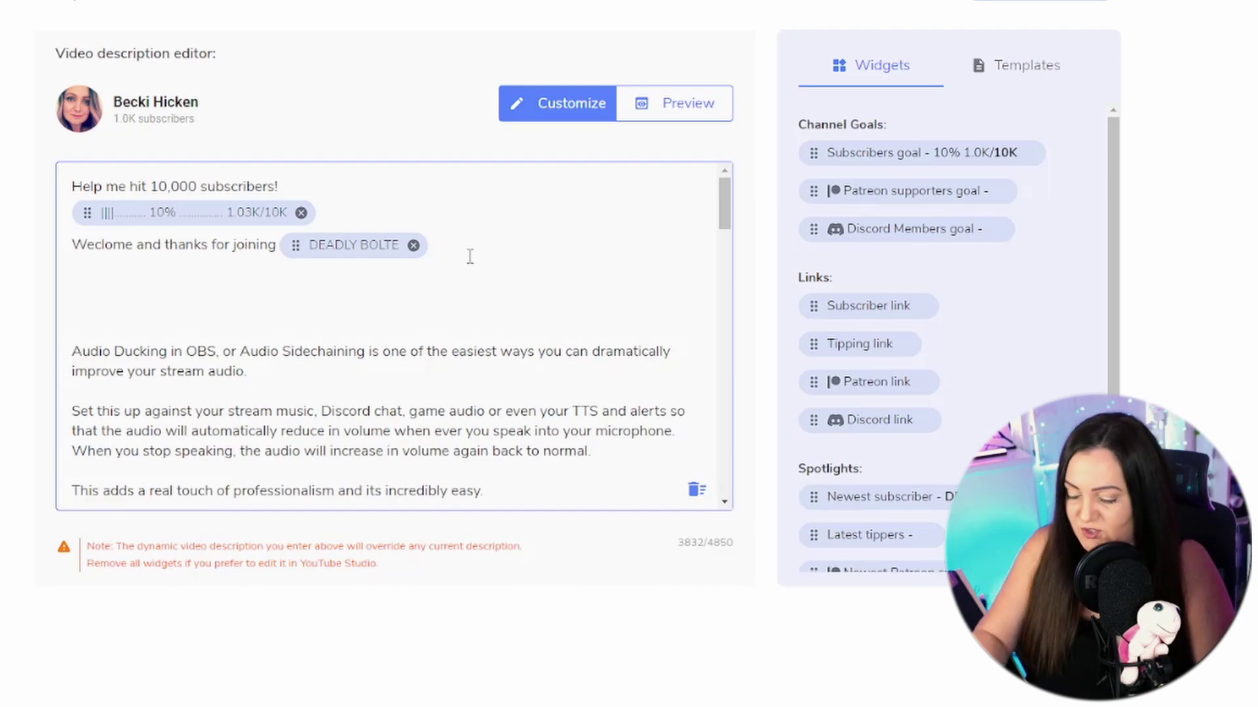
key("Return")
type("P")
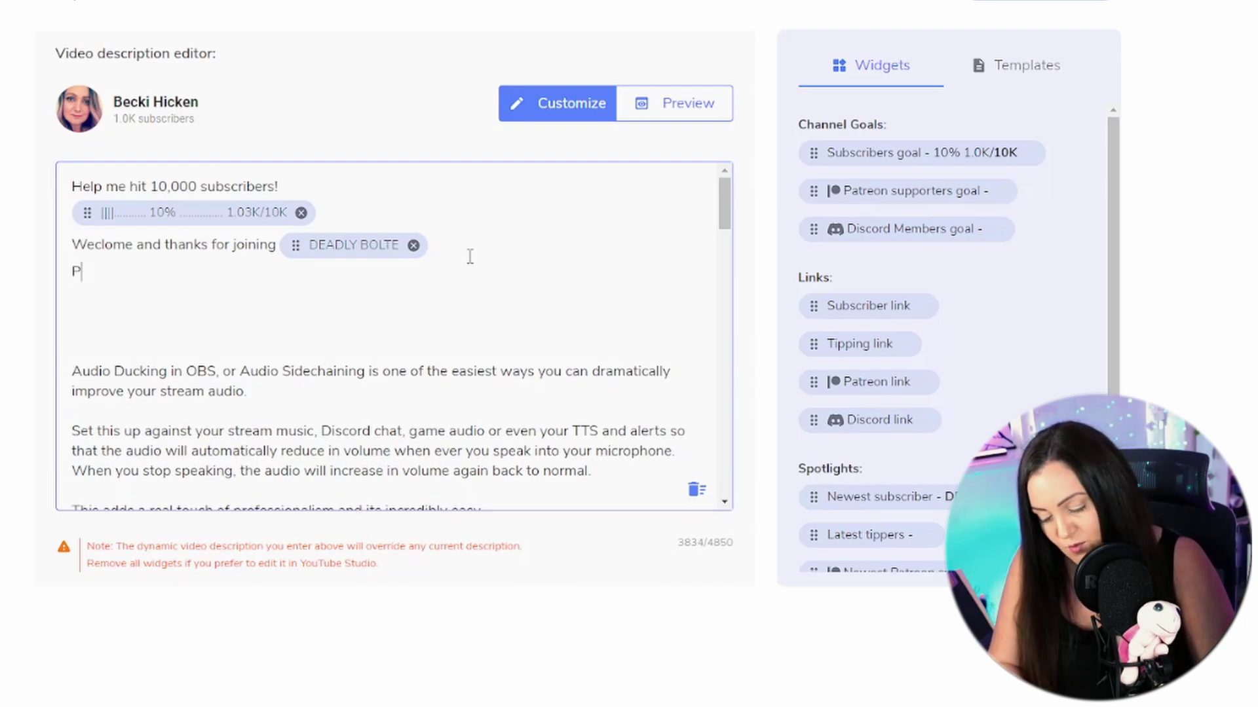
type("lease help")
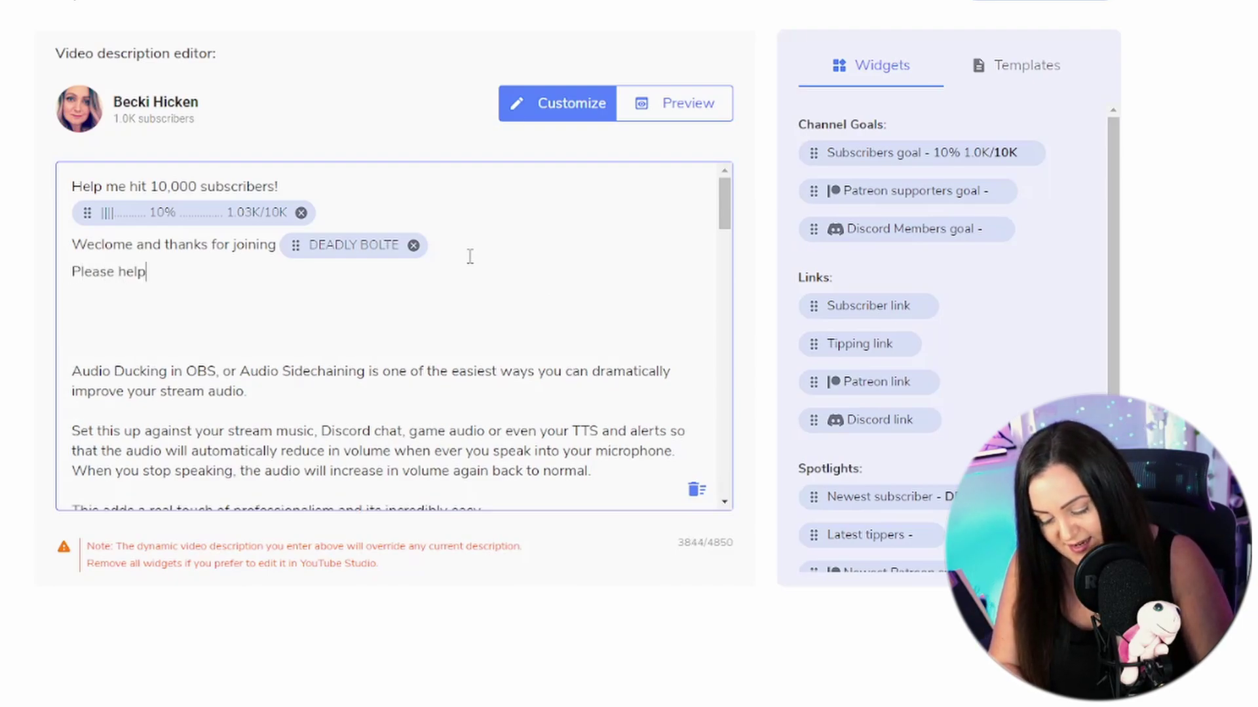
type(" me reach my goa")
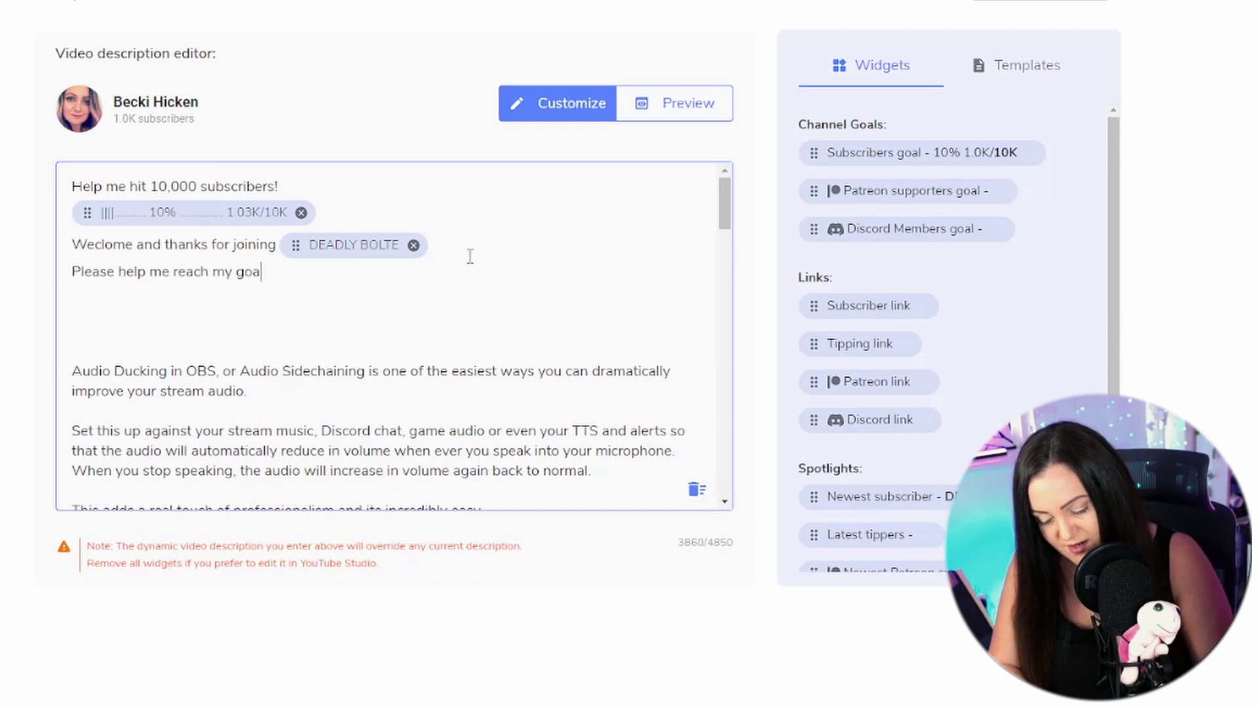
type("l by subs")
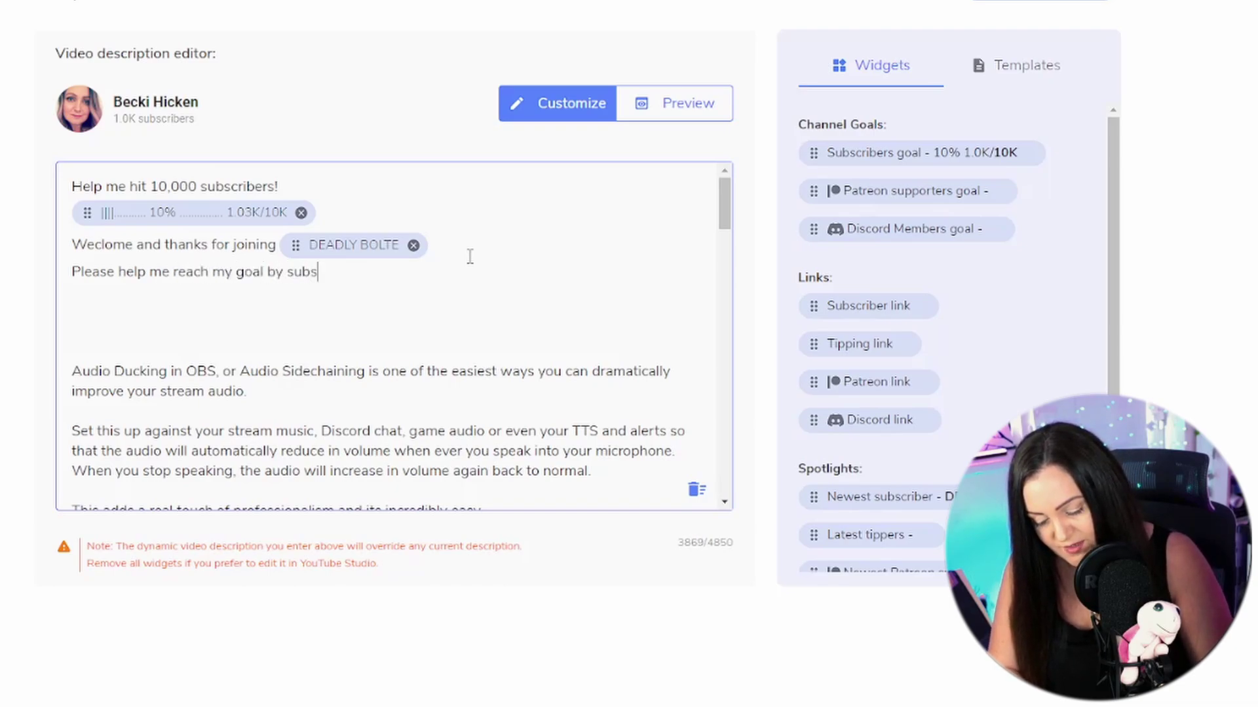
type("cribing here:")
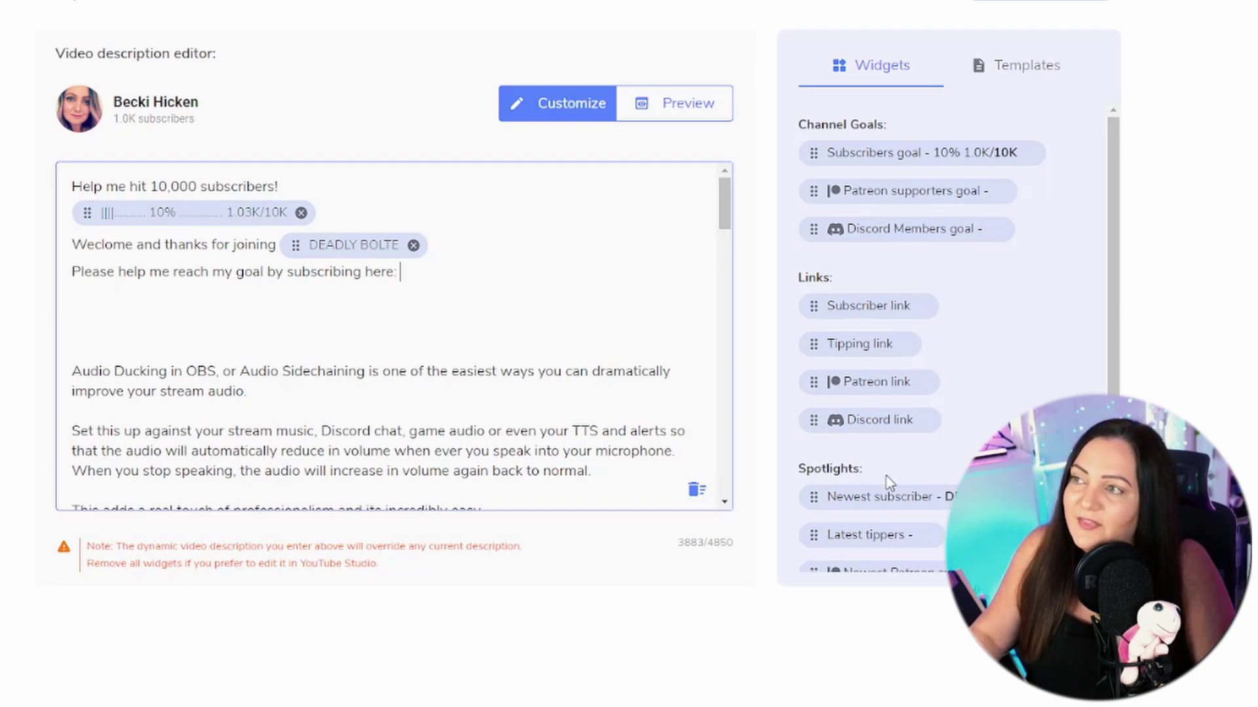
left_click_drag(903, 308, 497, 292)
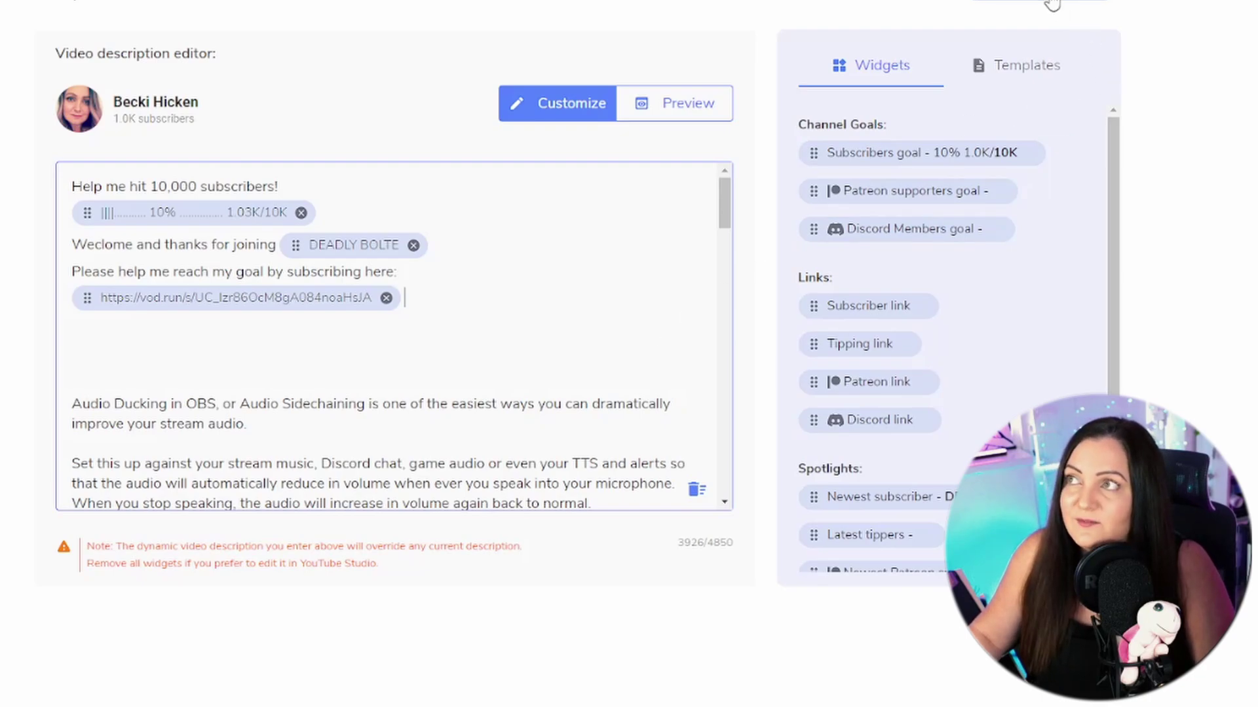
scroll(1051, 4, "up", 1)
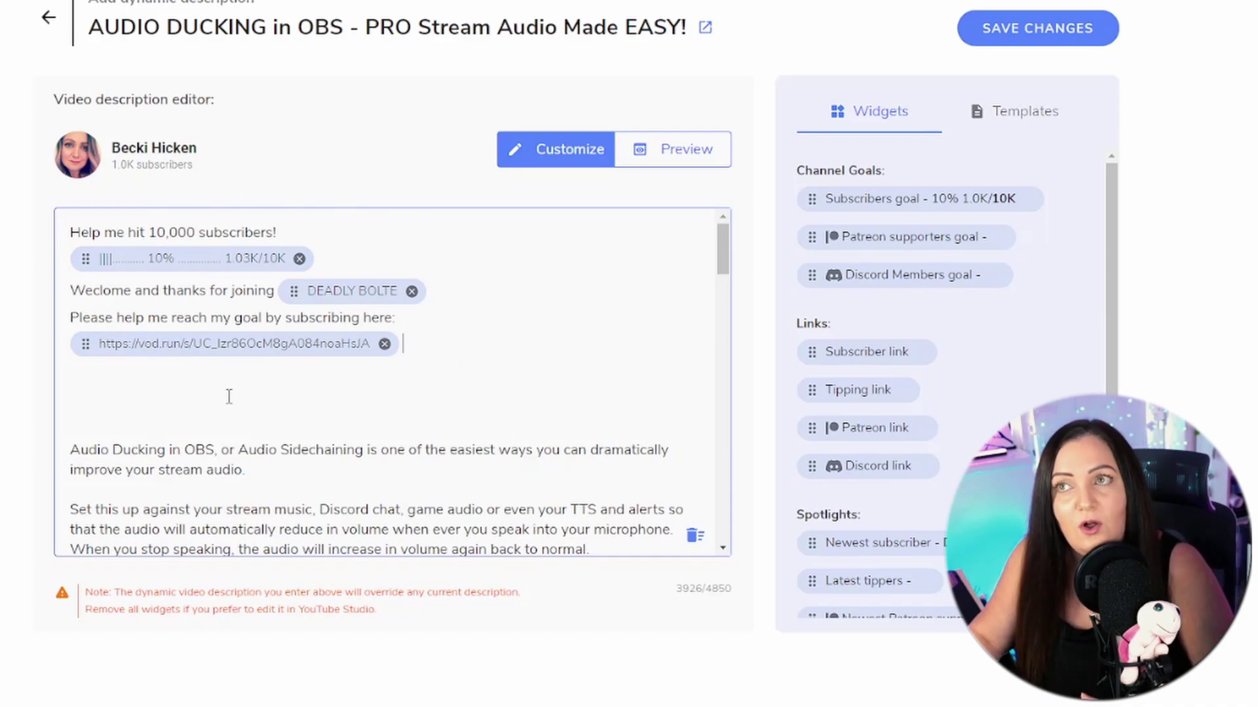
scroll(230, 393, "down", 1)
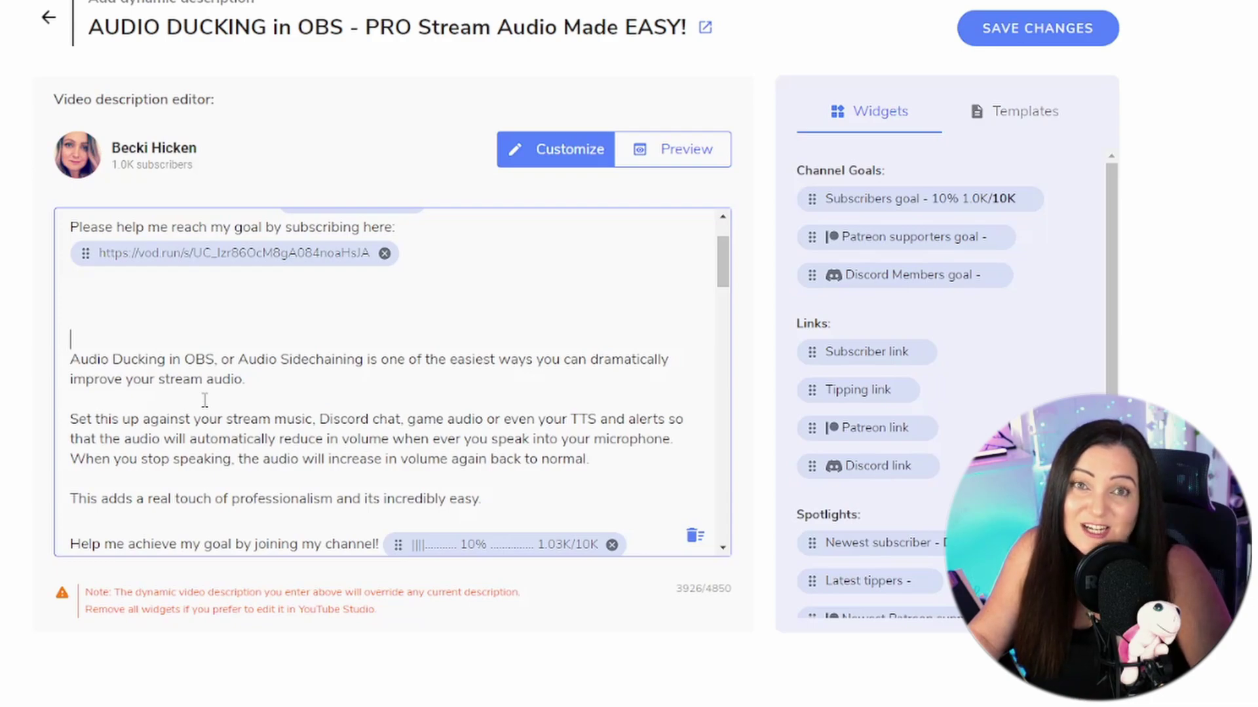
left_click_drag(71, 359, 217, 354)
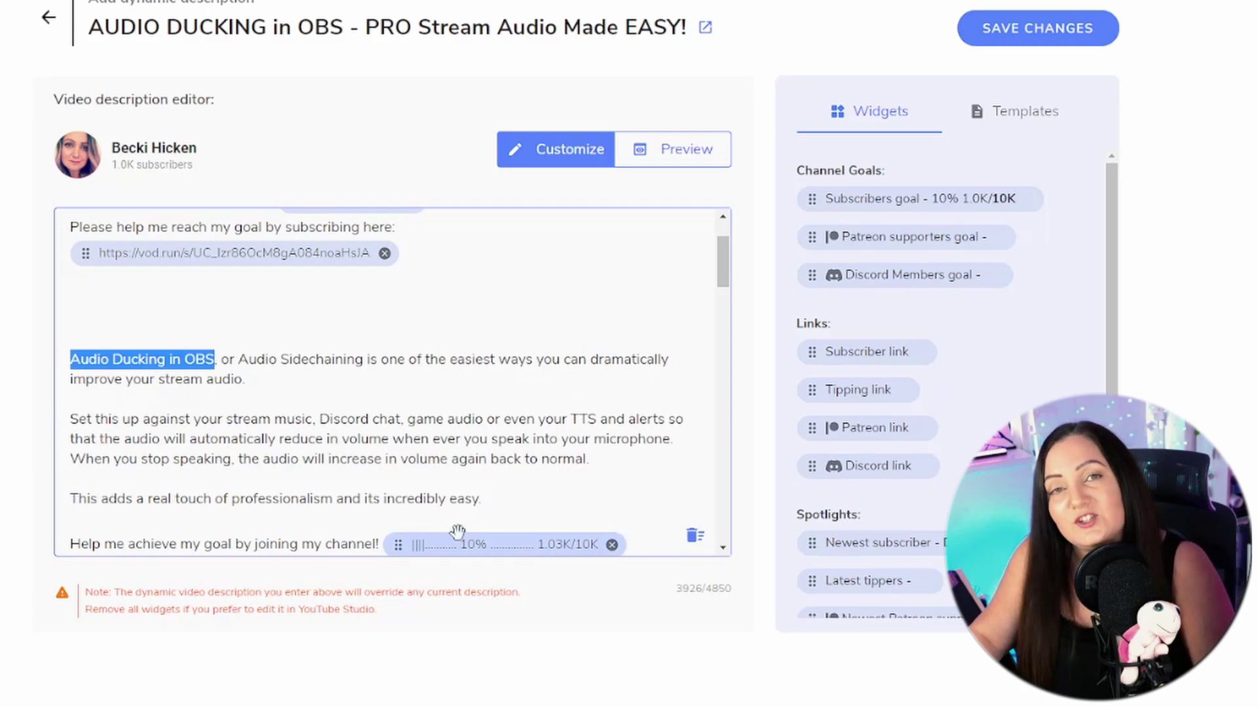
scroll(344, 492, "up", 2)
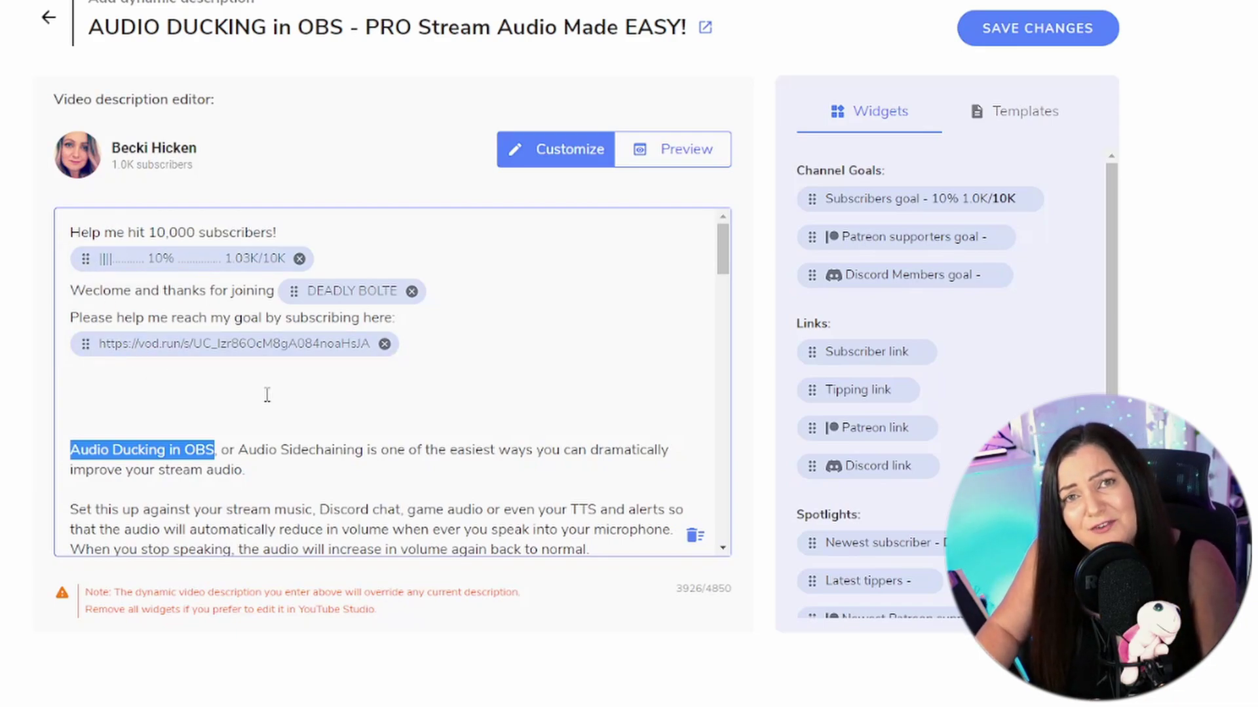
Step: Delete the added goal, welcome and subscribe lines and the two leftover blank lines at the top
left_click_drag(267, 394, 62, 249)
key("BackSpace")
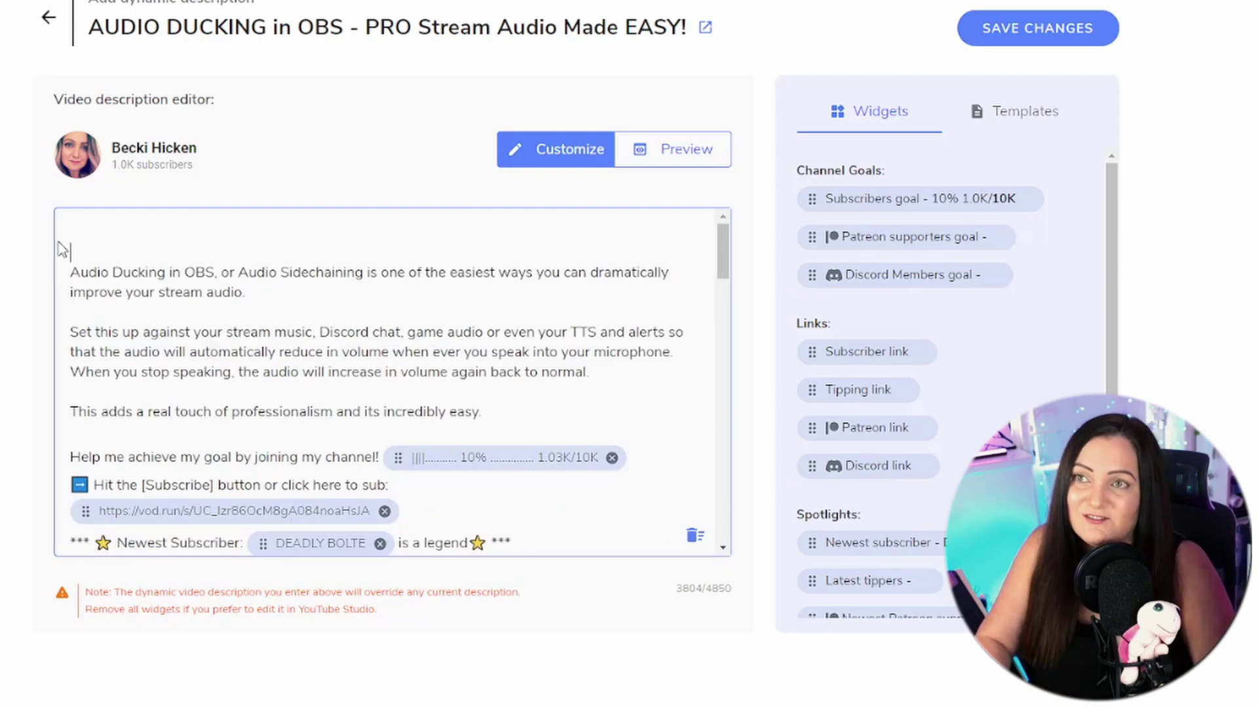
key("BackSpace")
key("Delete")
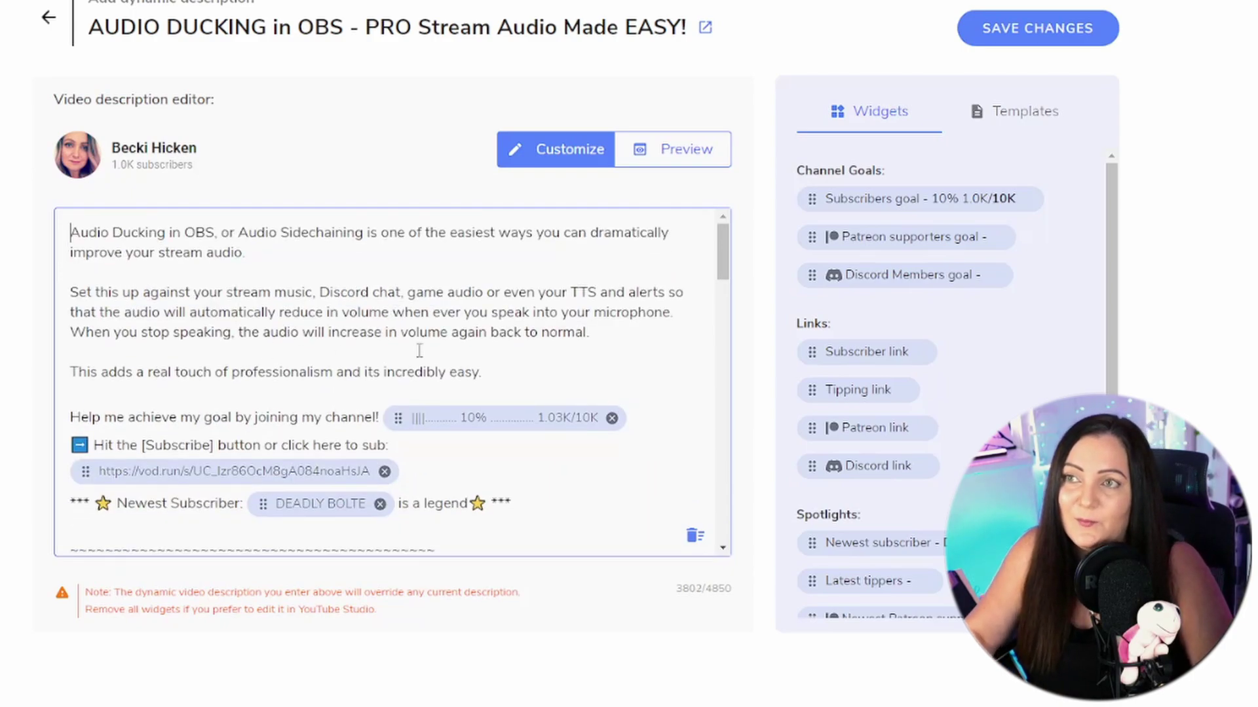
scroll(327, 321, "down", 3)
scroll(247, 289, "up", 3)
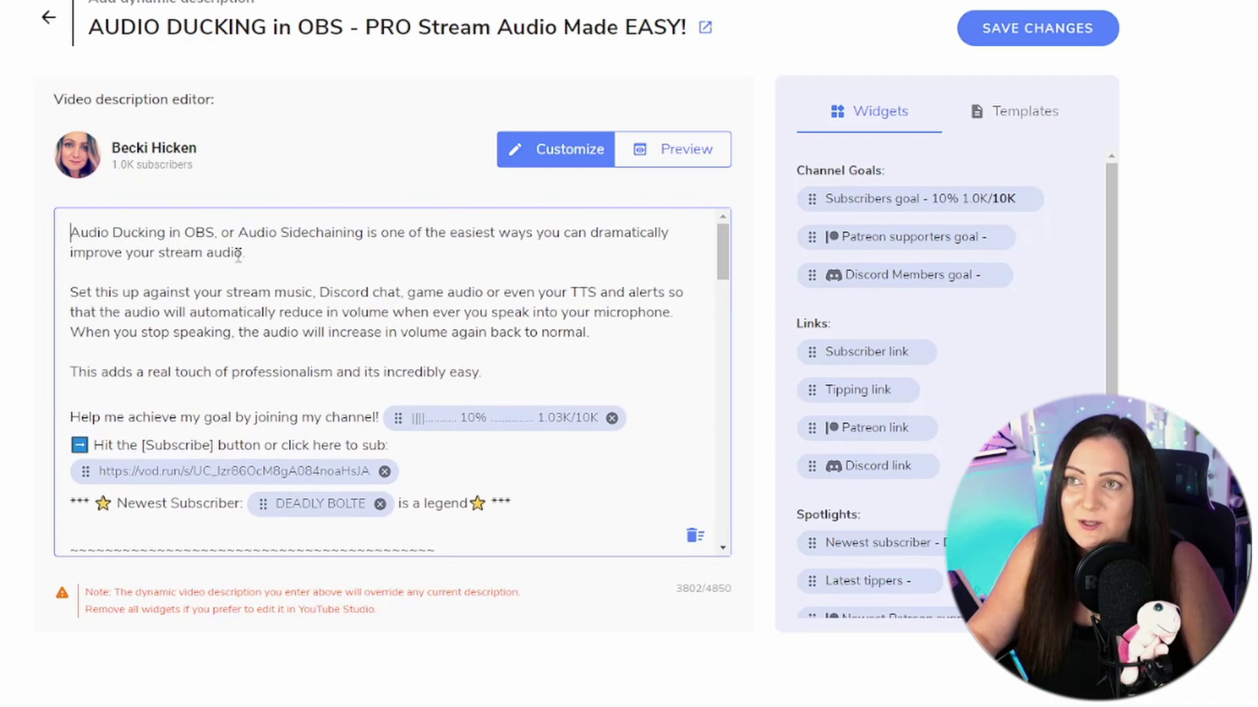
scroll(155, 330, "down", 3)
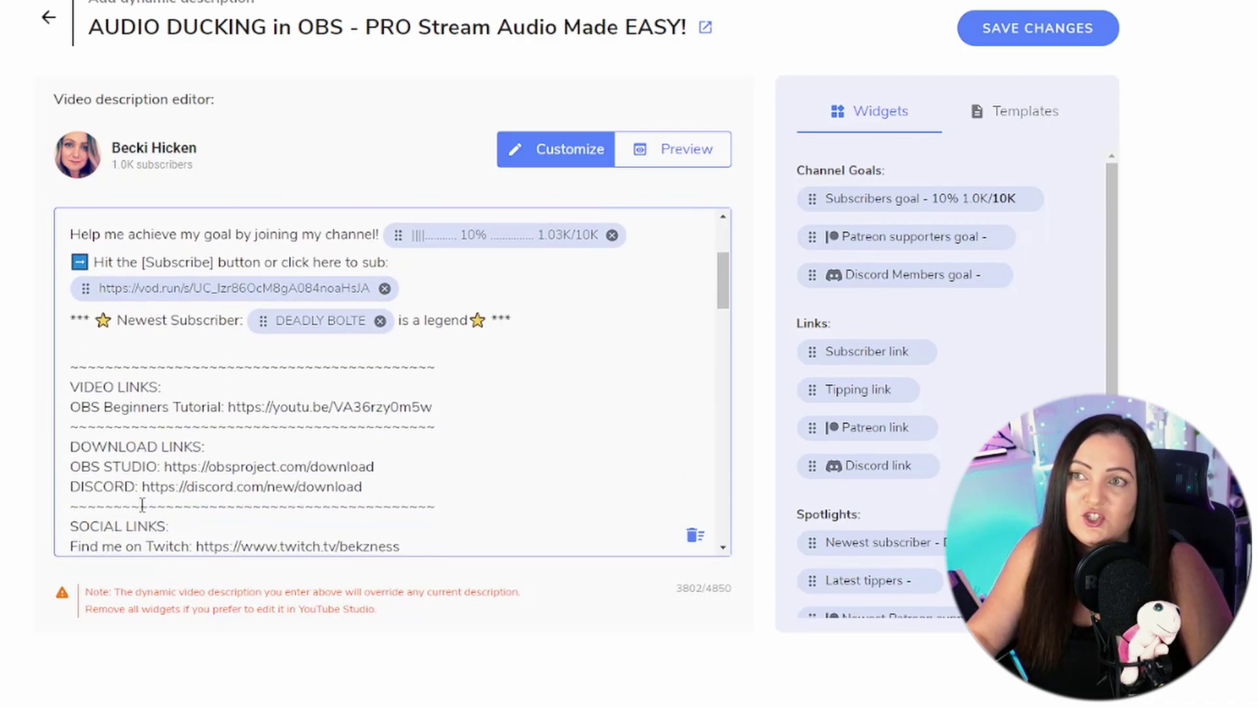
scroll(142, 505, "down", 3)
scroll(155, 498, "up", 5)
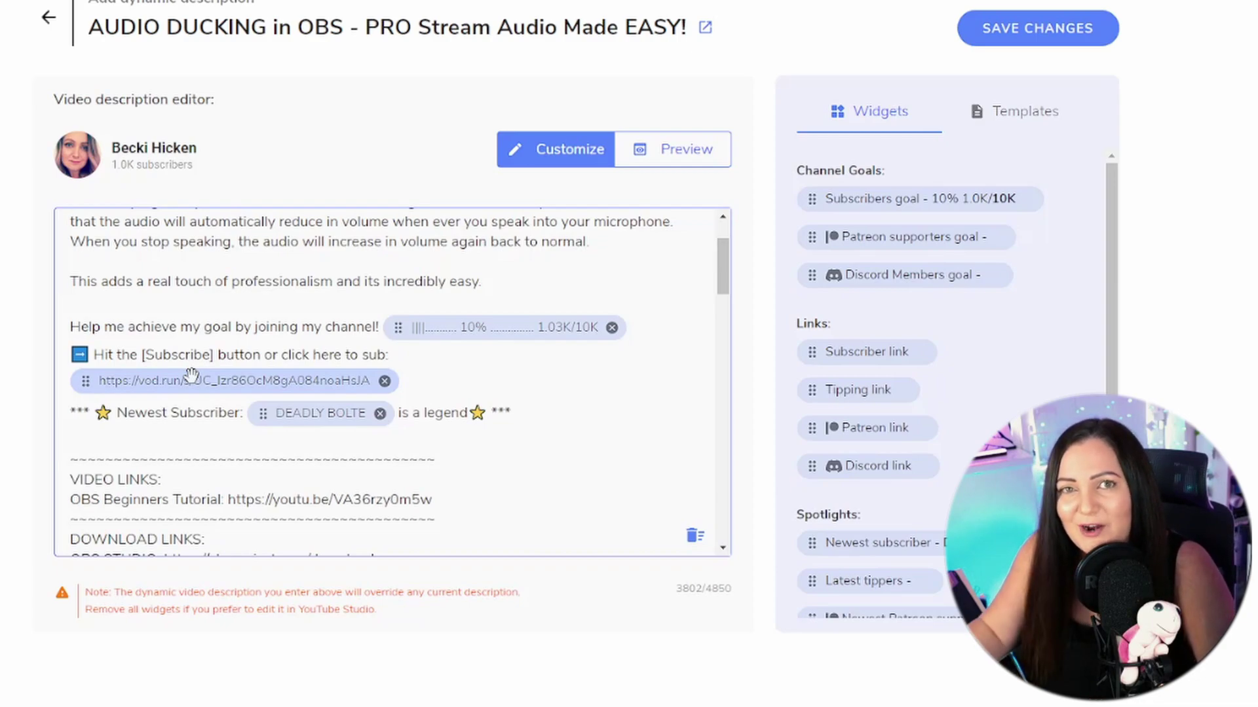
Step: Select the three widget lines and create the empty template New Template (1)
left_click_drag(604, 412, 55, 335)
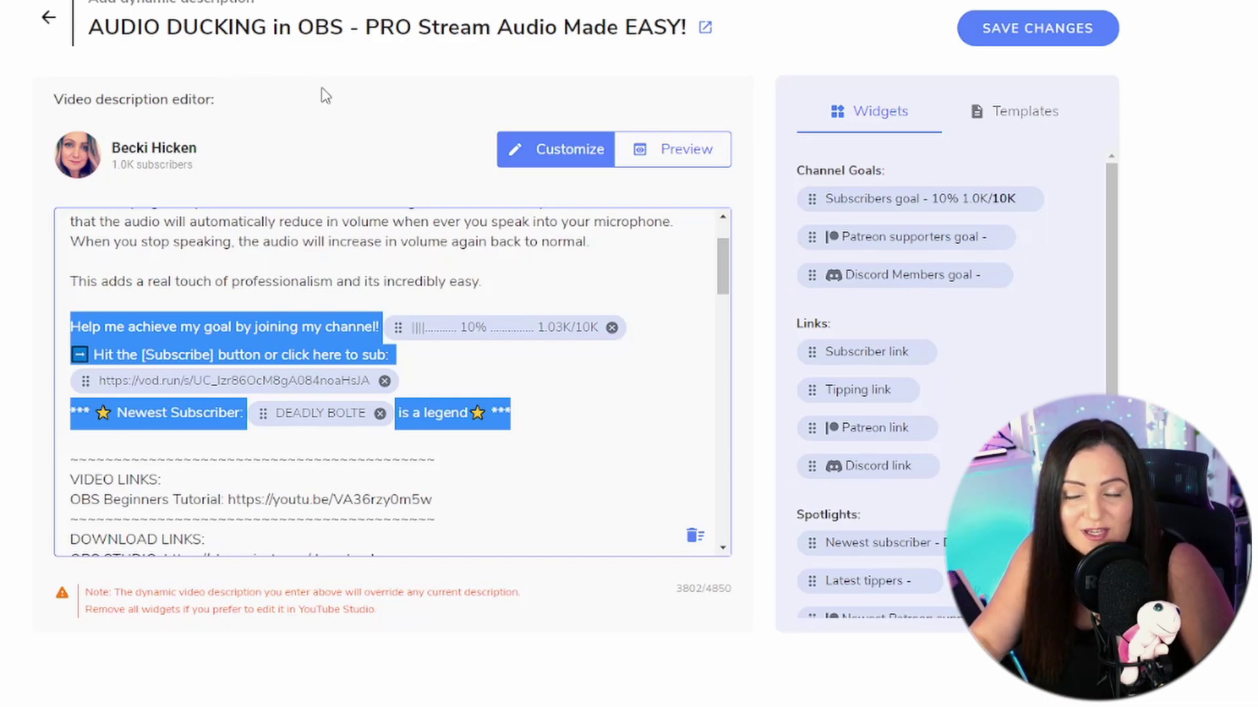
left_click(1019, 116)
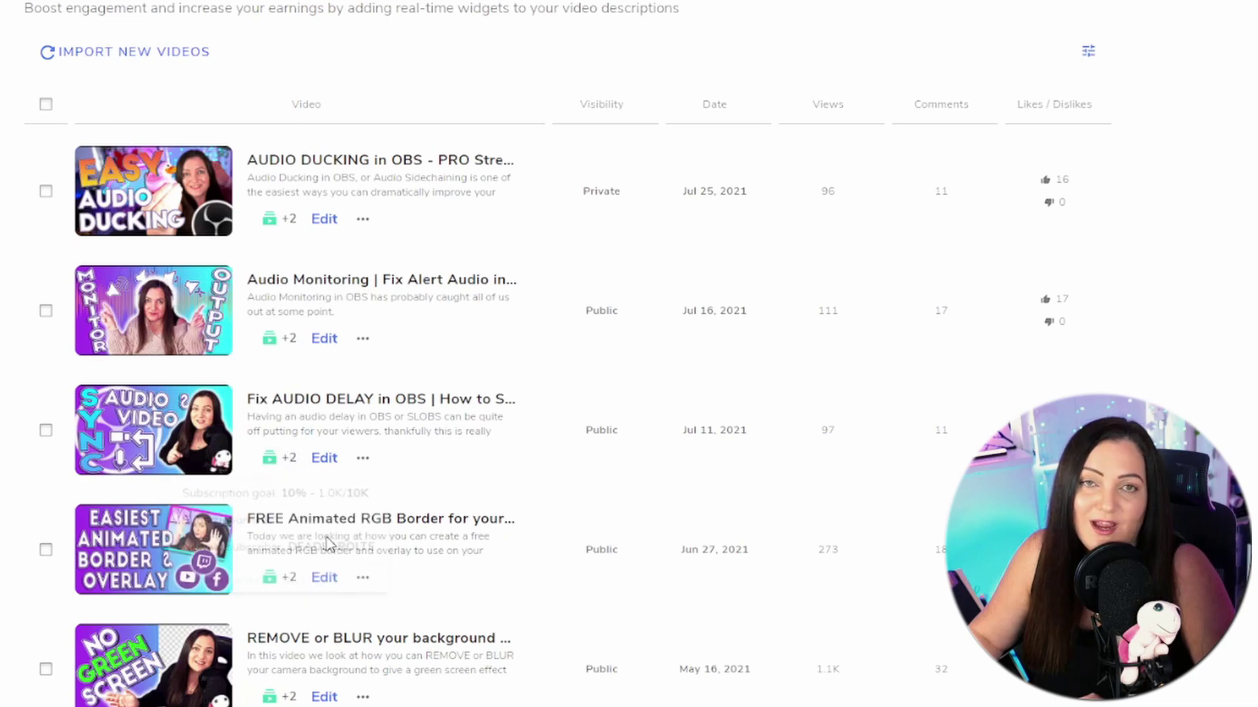
Step: Open the Shoutouts Video generator from the videos list
mouse_move(289, 580)
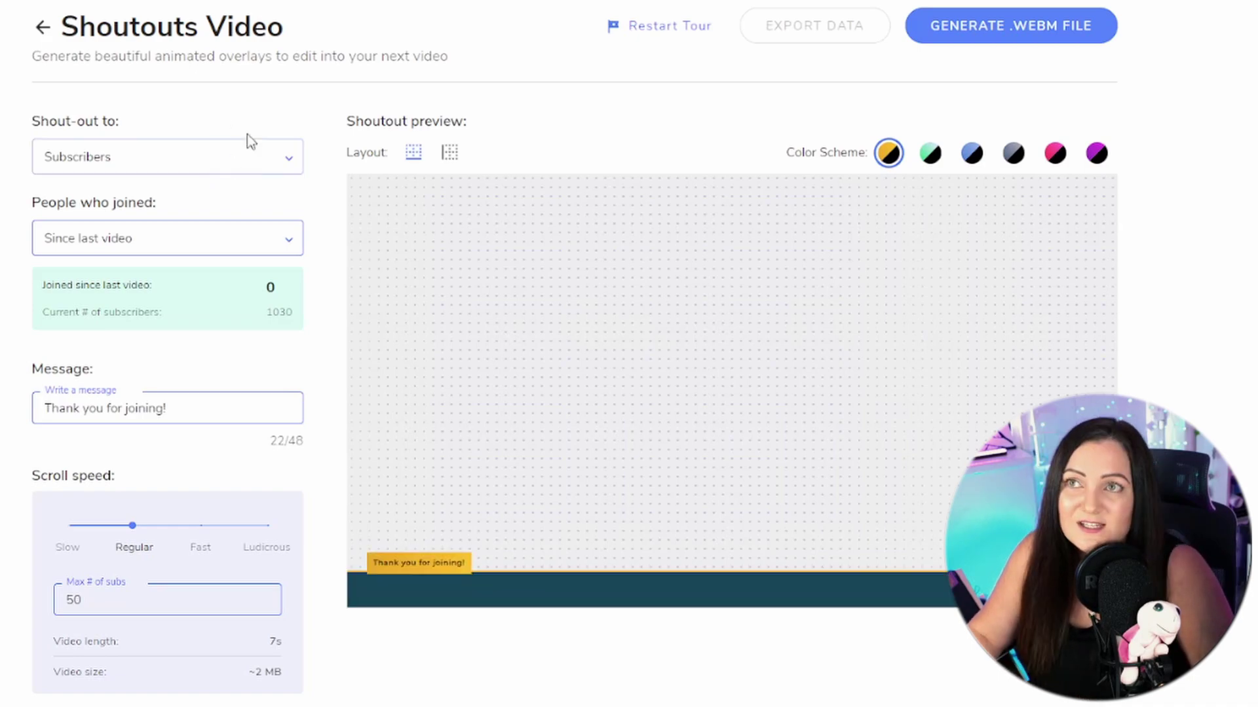
Step: Aim the shoutout at Subscribers who joined in the past month, 38 of 1030
left_click(292, 167)
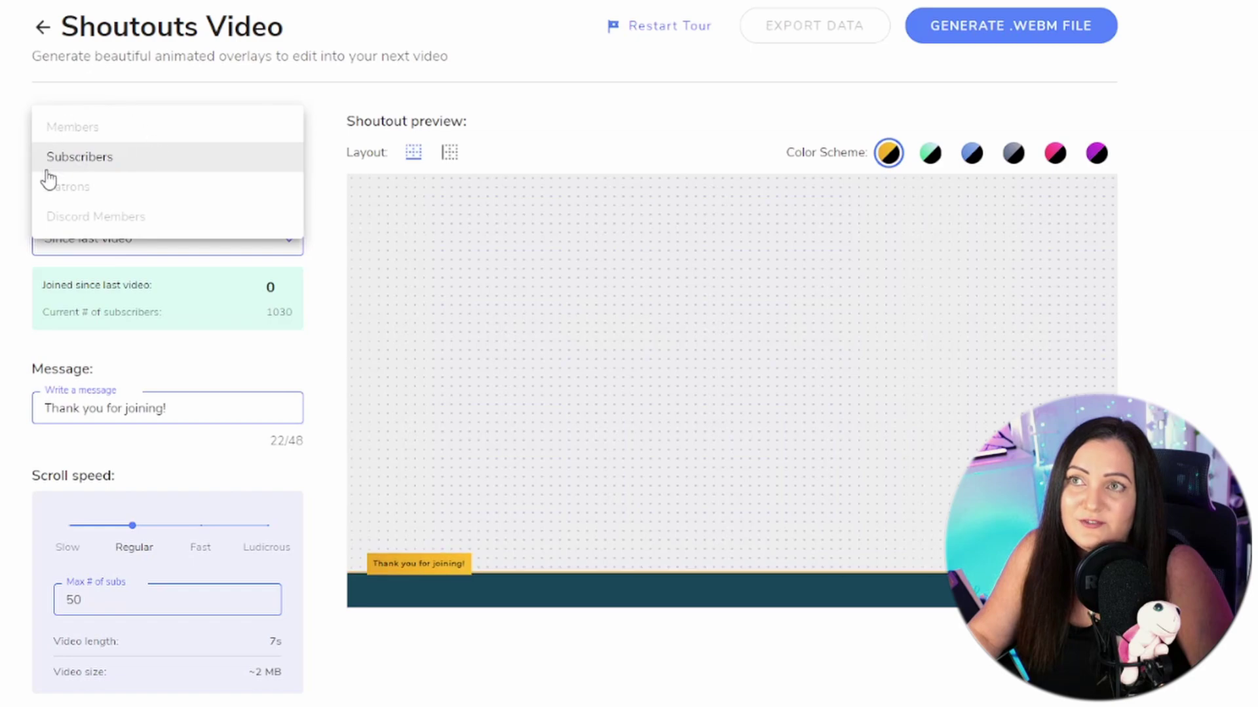
left_click(134, 161)
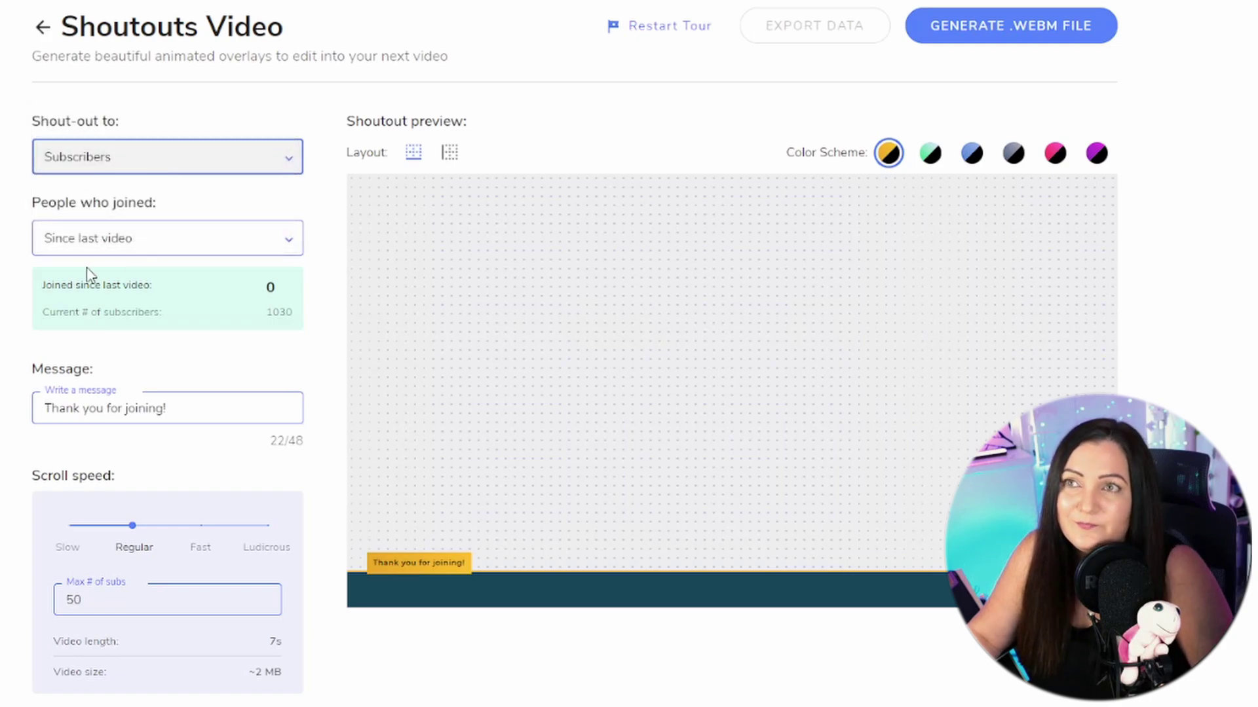
left_click(290, 240)
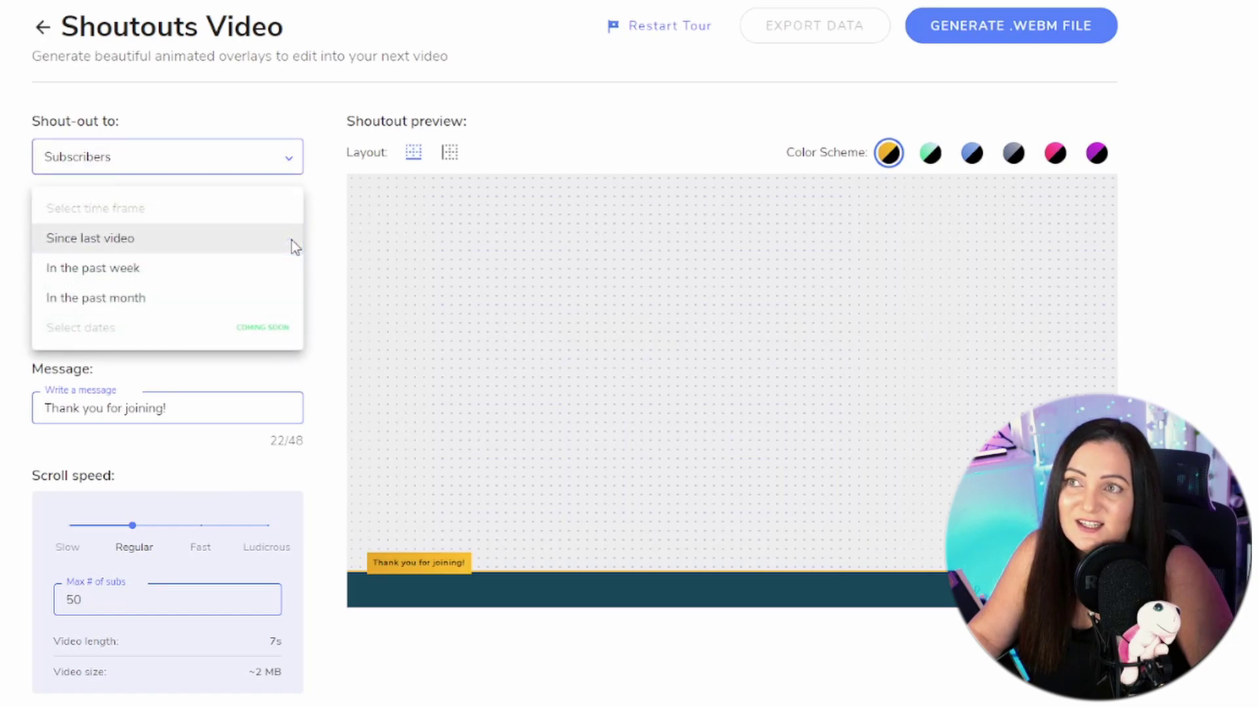
left_click(253, 271)
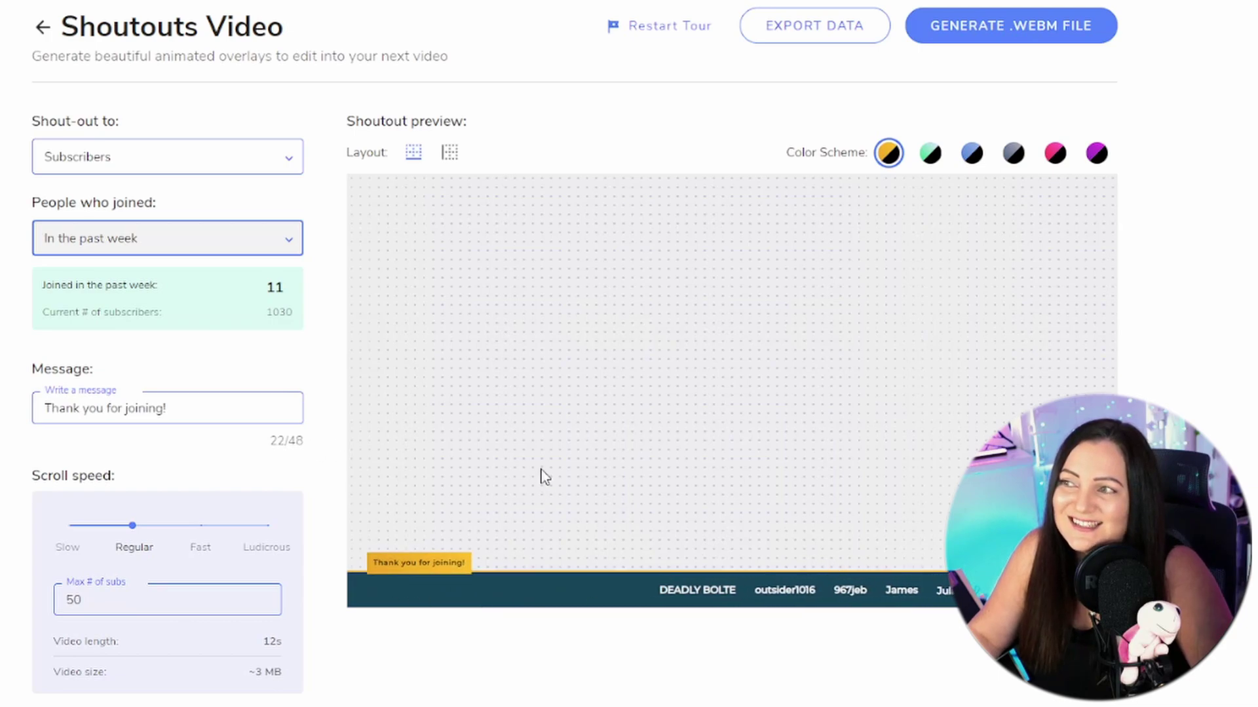
left_click(163, 243)
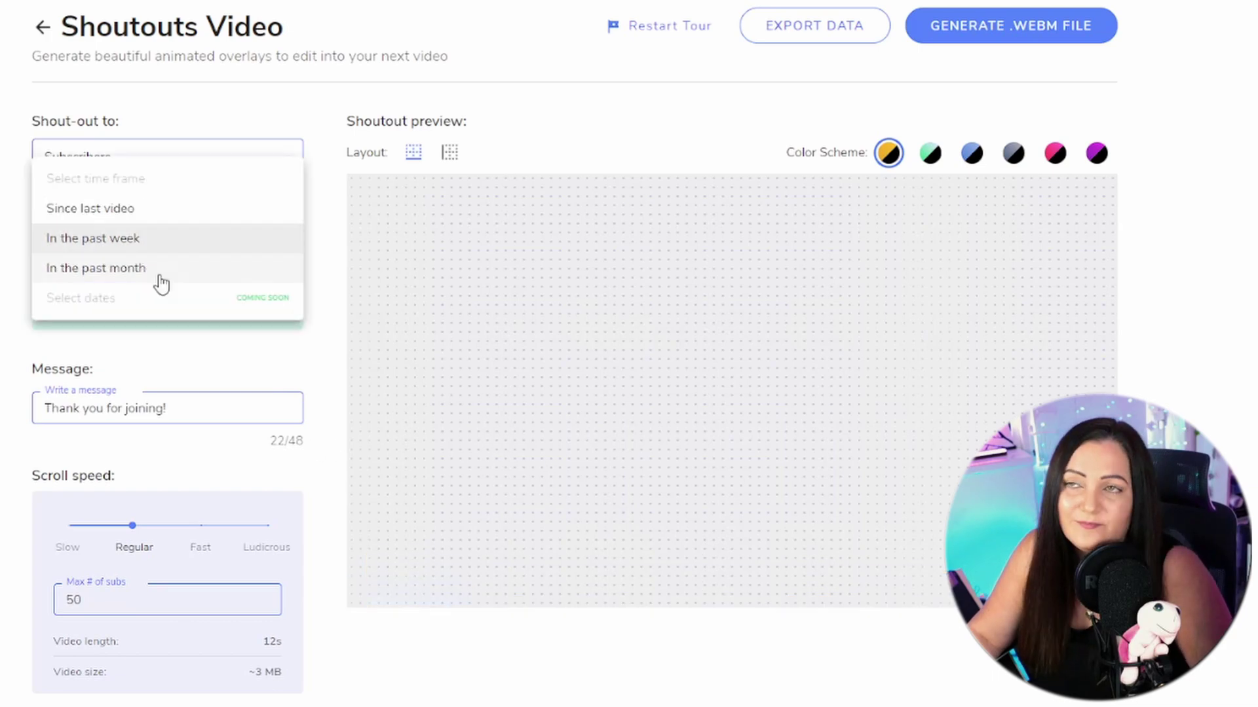
left_click(125, 282)
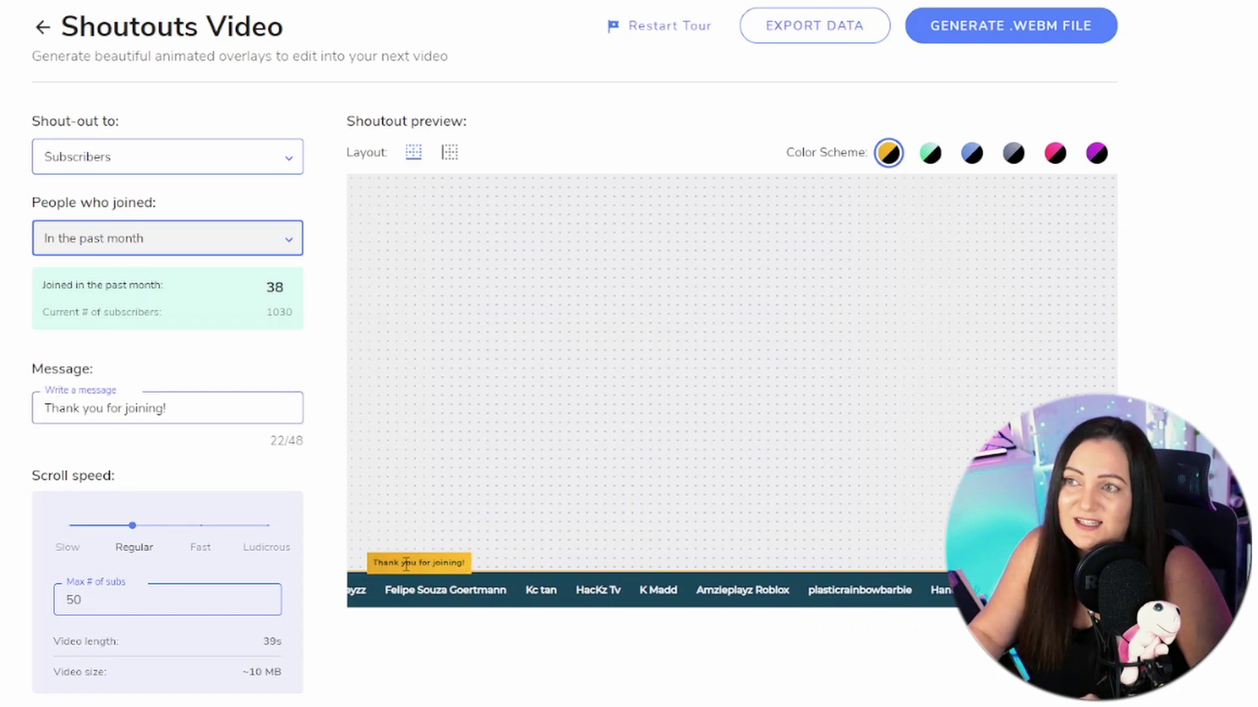
Step: Replace the 'Thank you for joining!' message with 'Latest Legends!'
left_click(164, 410)
key("ctrl+a")
key("BackSpace")
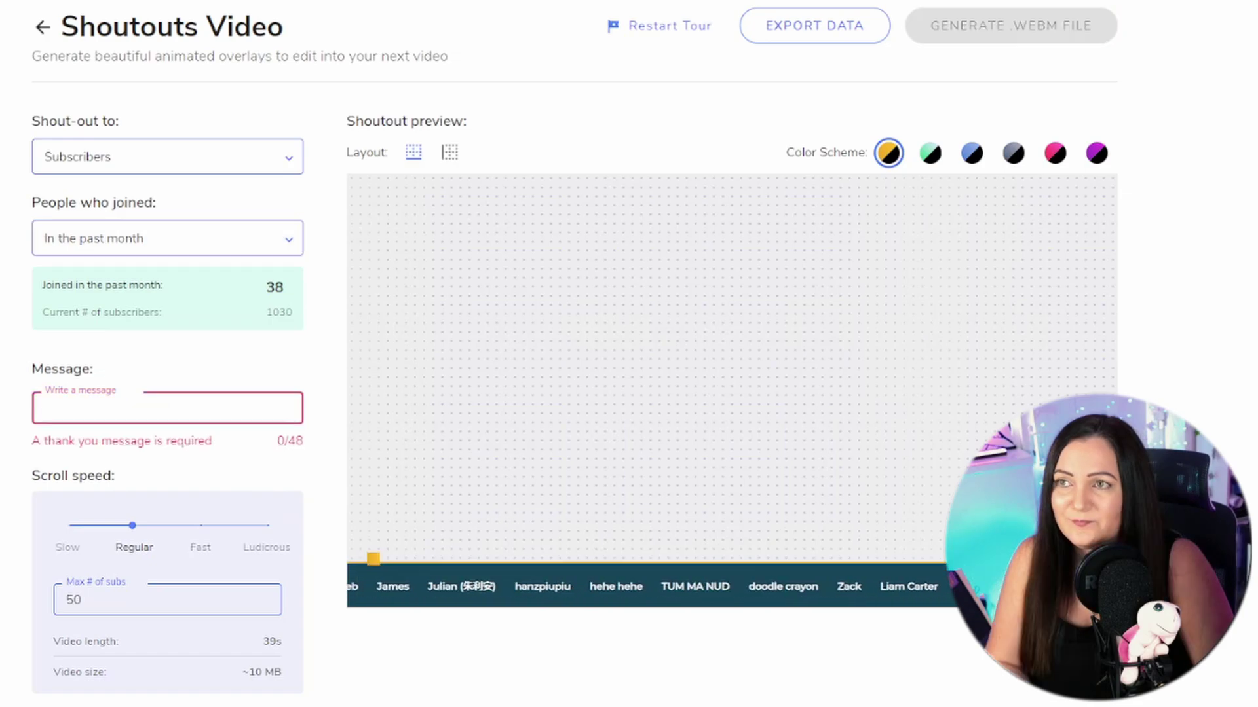
type("Latest Legends!")
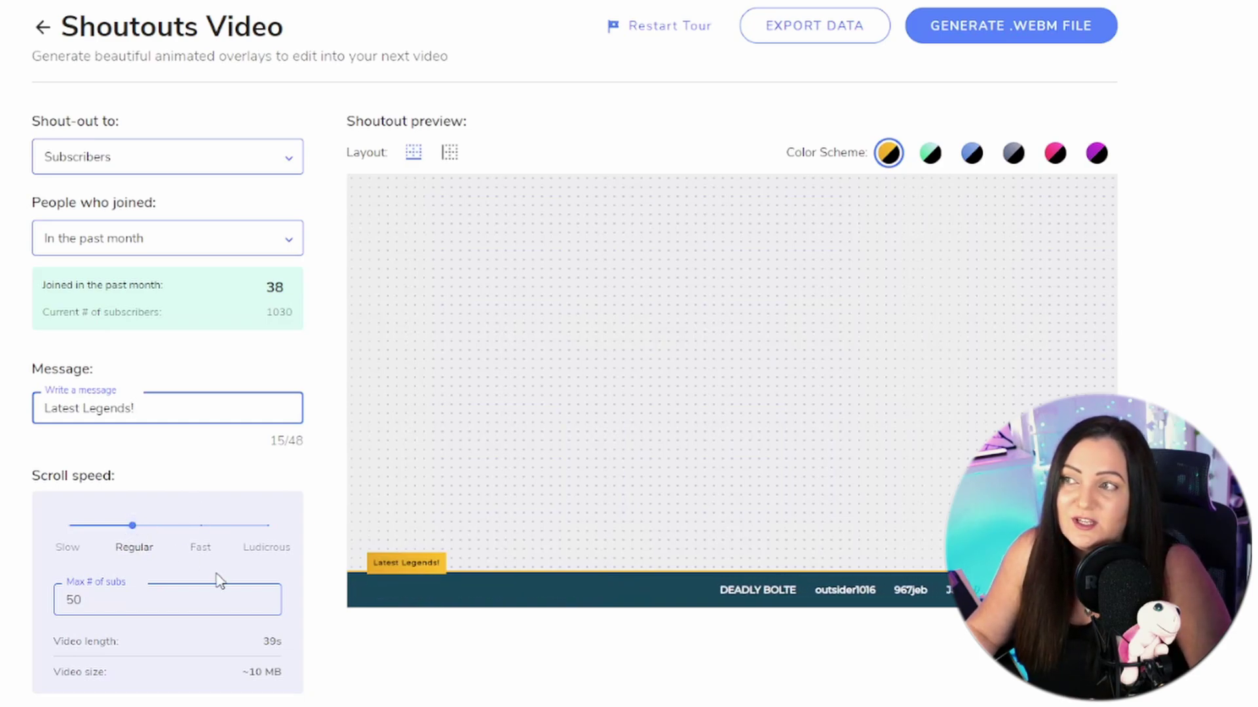
left_click_drag(131, 525, 286, 542)
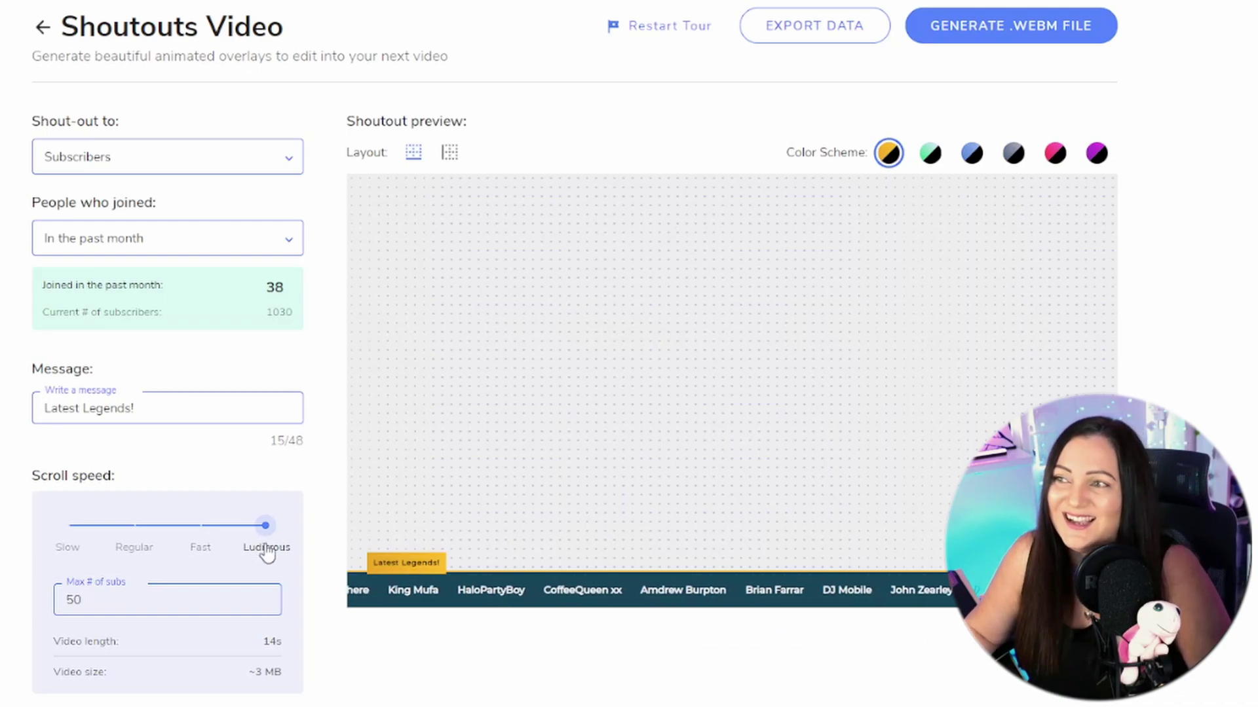
left_click(134, 528)
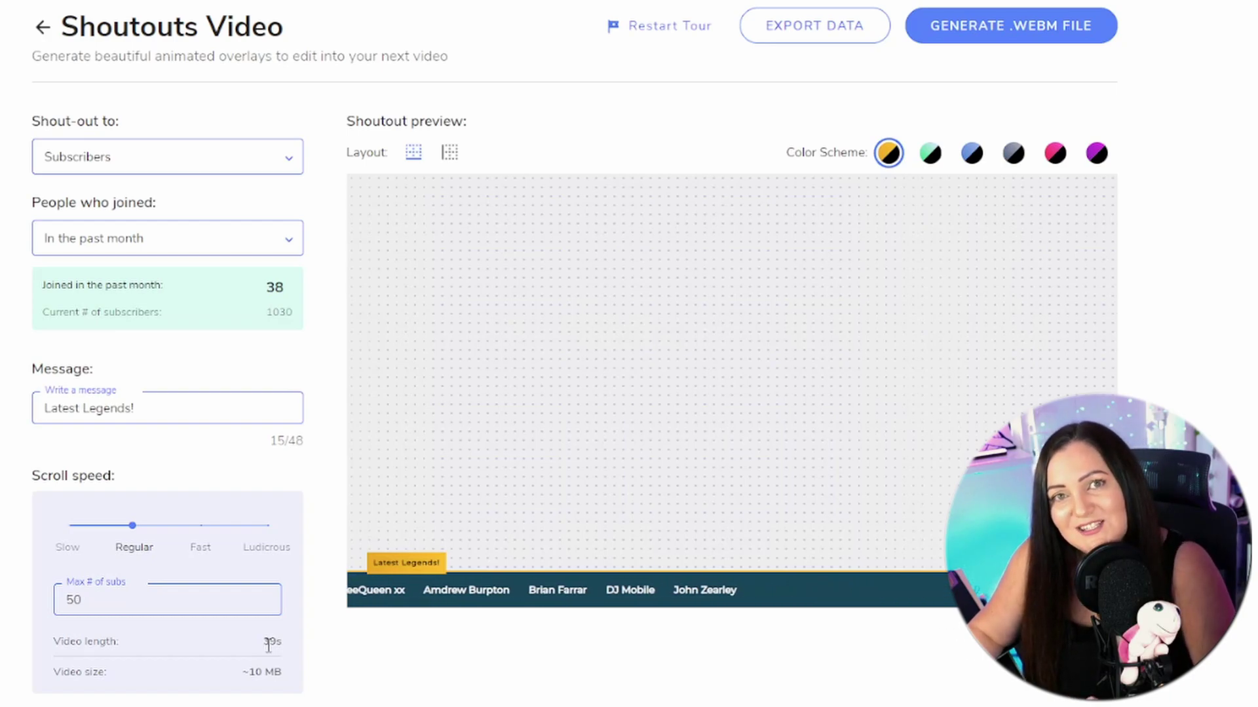
Step: Set the scroll speed to Fast and pick the purple colour scheme
left_click(200, 525)
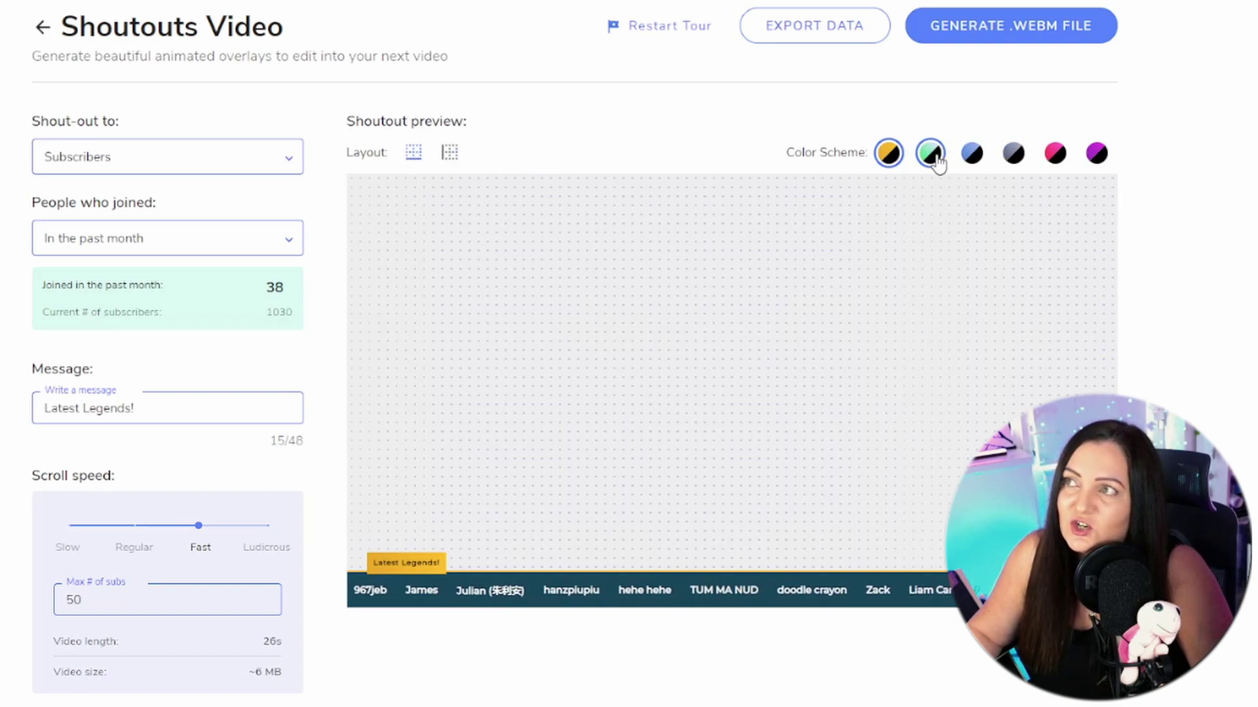
left_click(1055, 157)
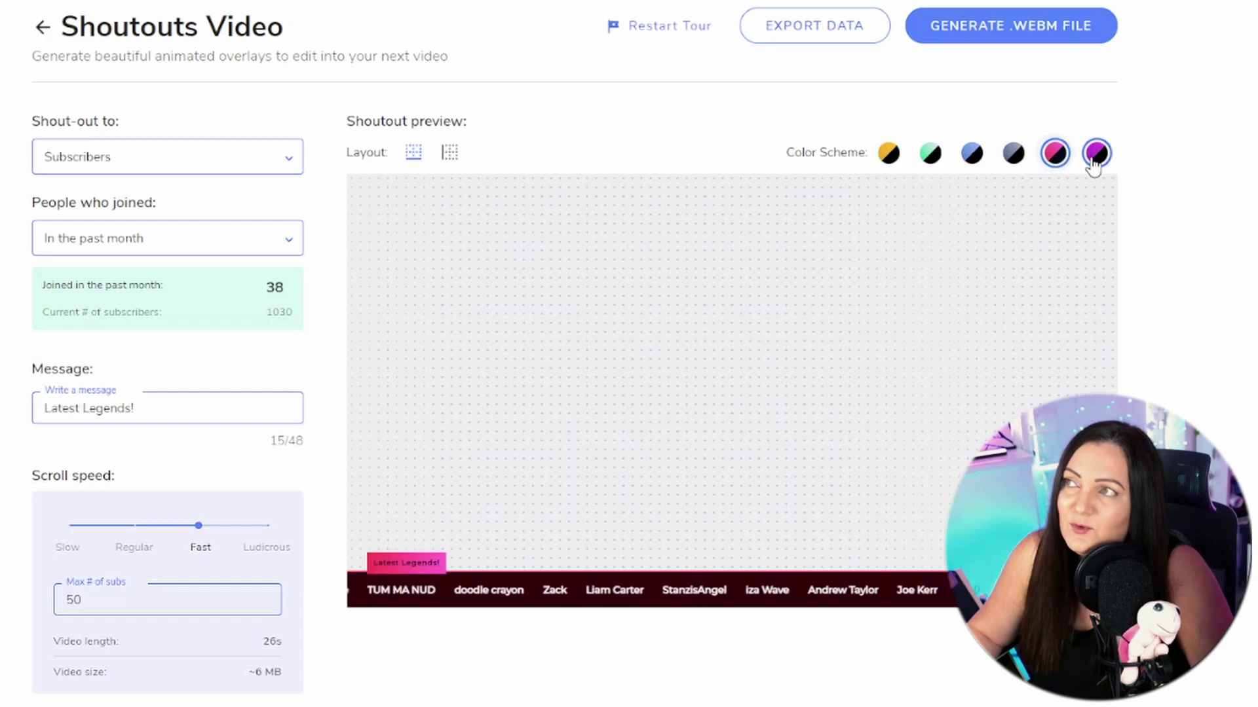
left_click(1096, 158)
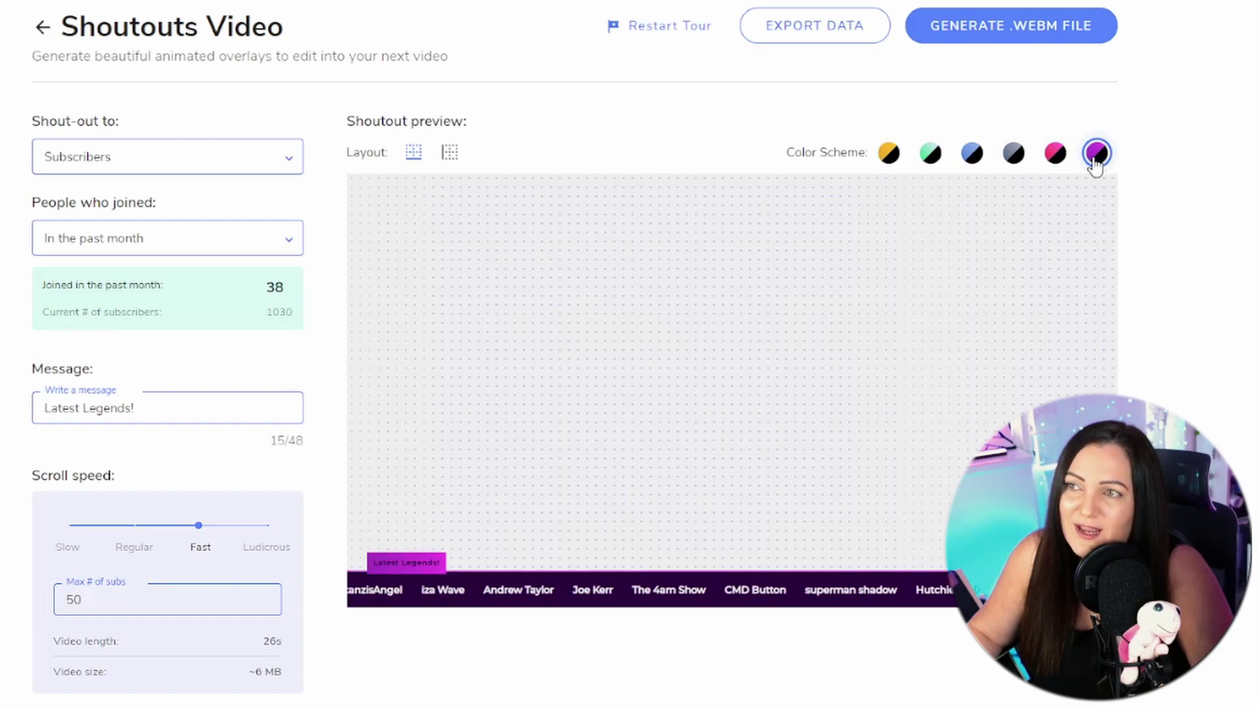
left_click(972, 156)
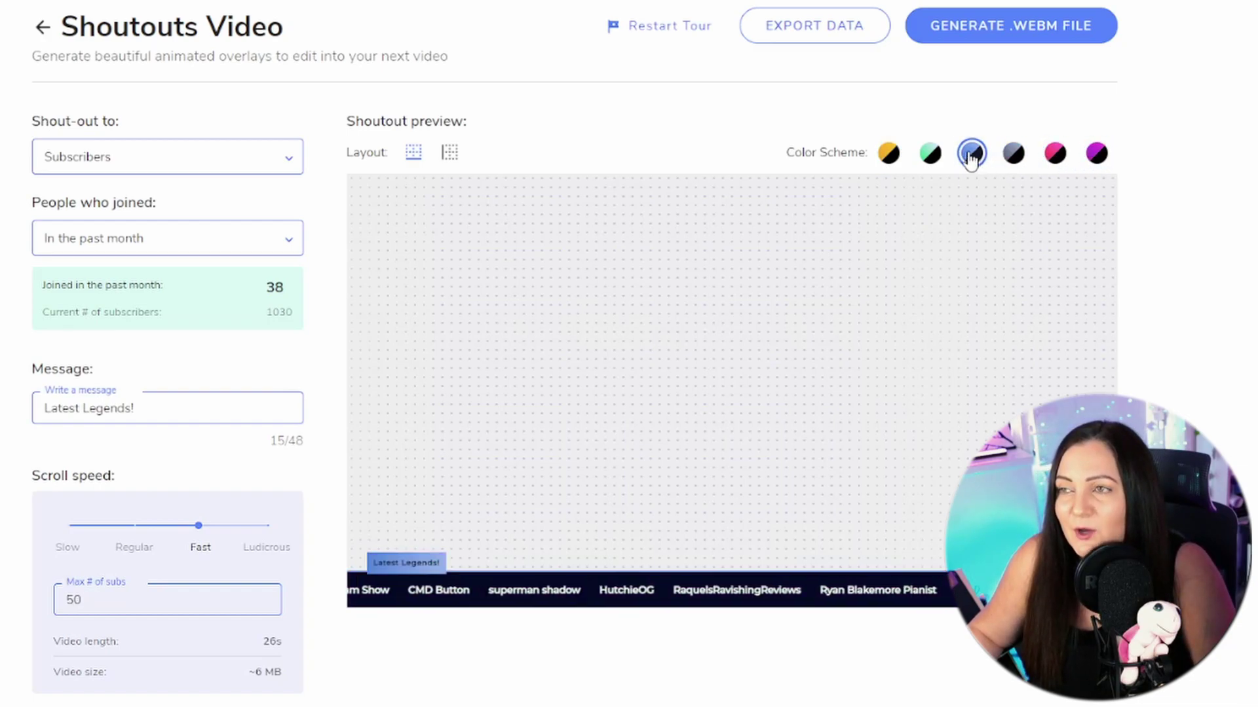
left_click(1097, 156)
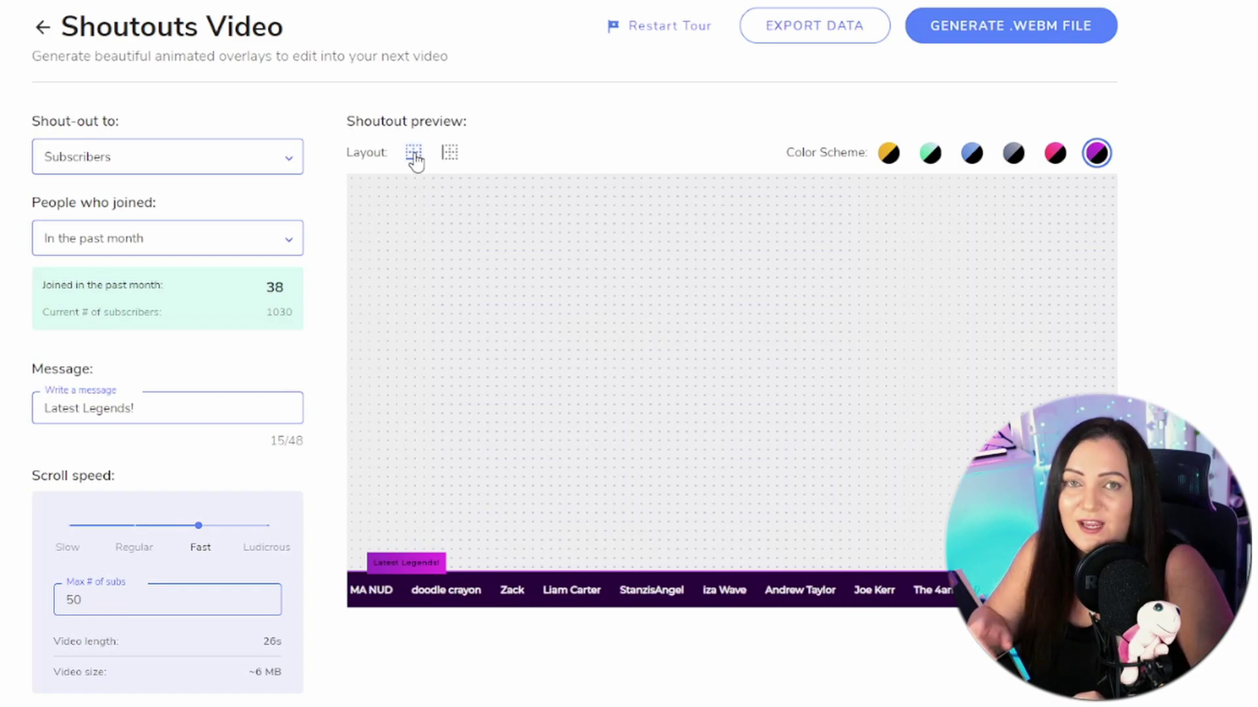
left_click(450, 154)
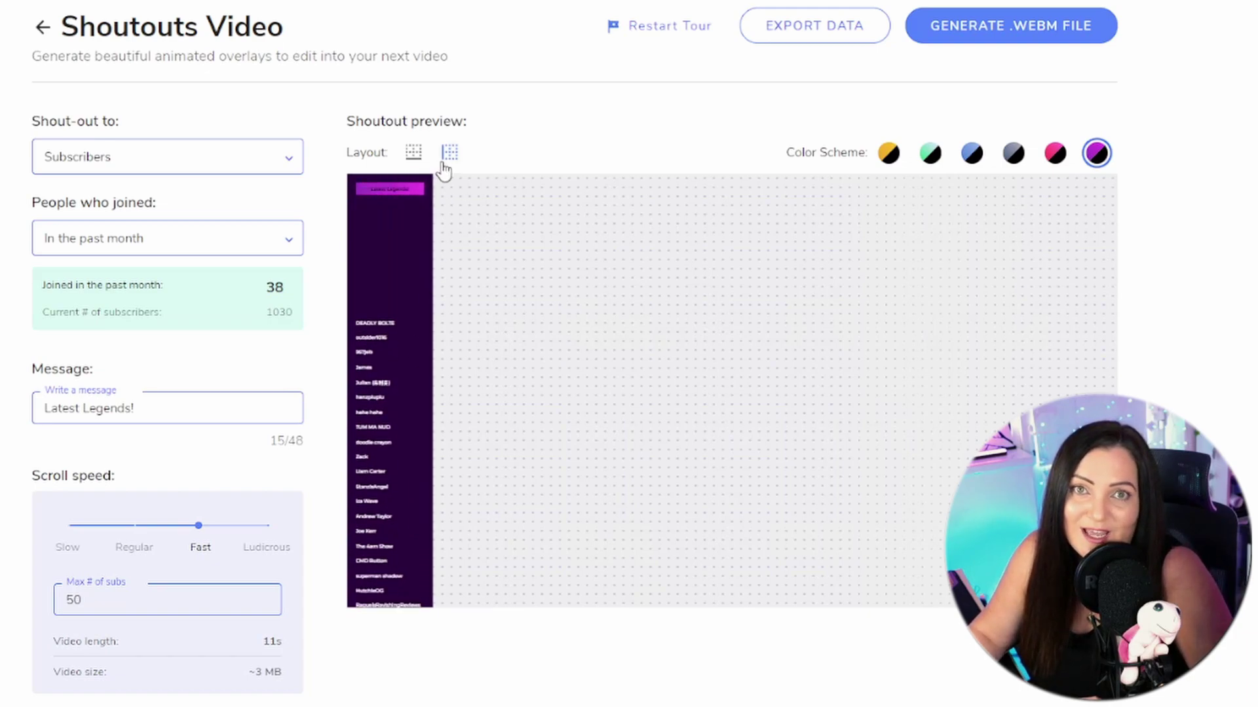
left_click(413, 156)
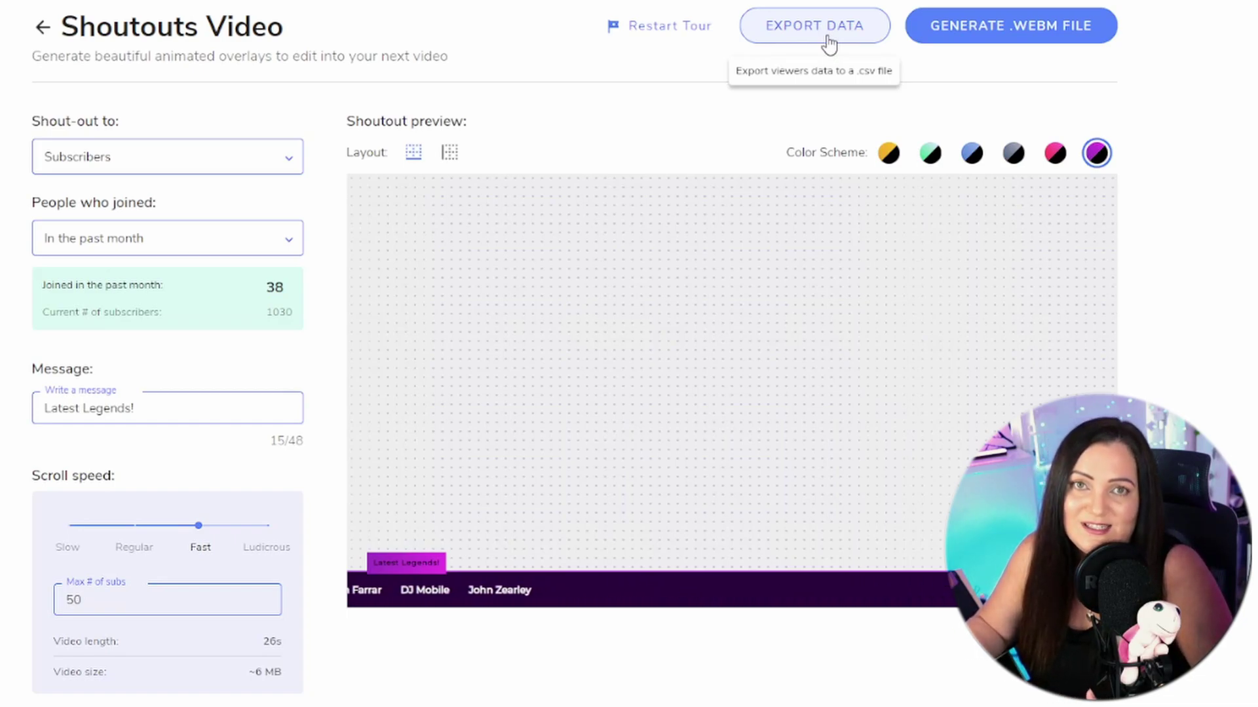
Step: Generate and download the 38-subscriber shoutout as a .webm file
left_click(983, 40)
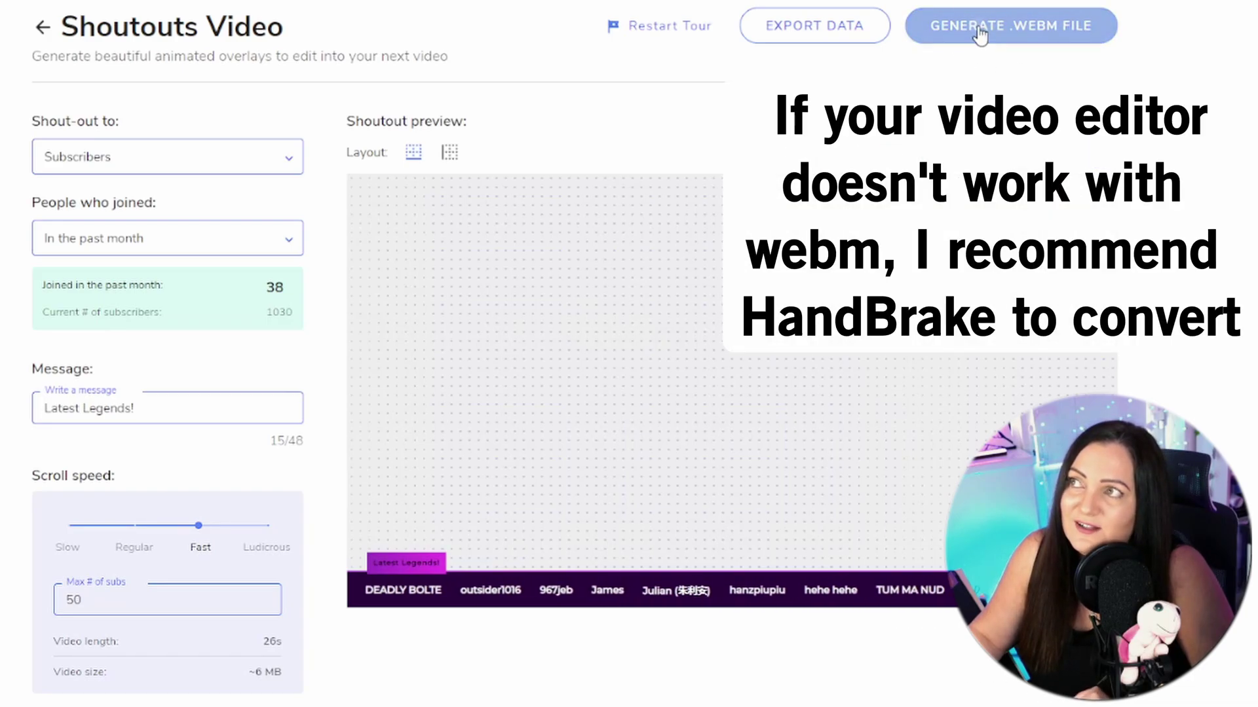
left_click(980, 32)
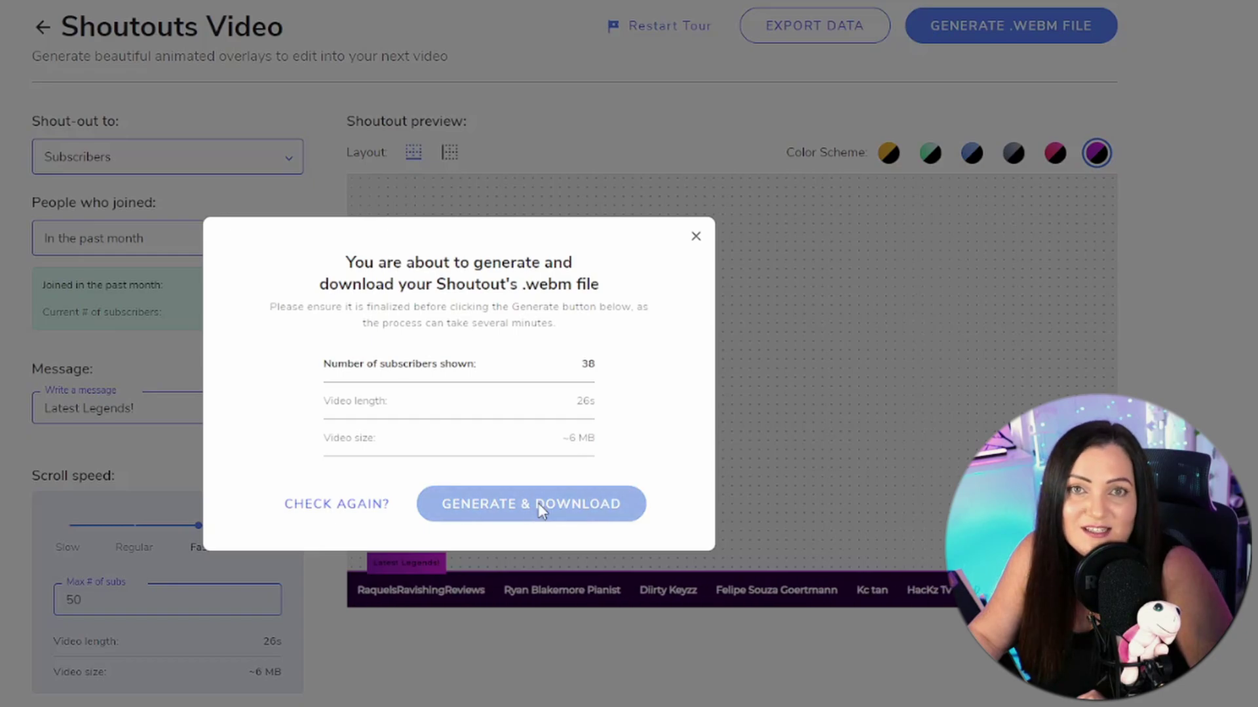
left_click(537, 503)
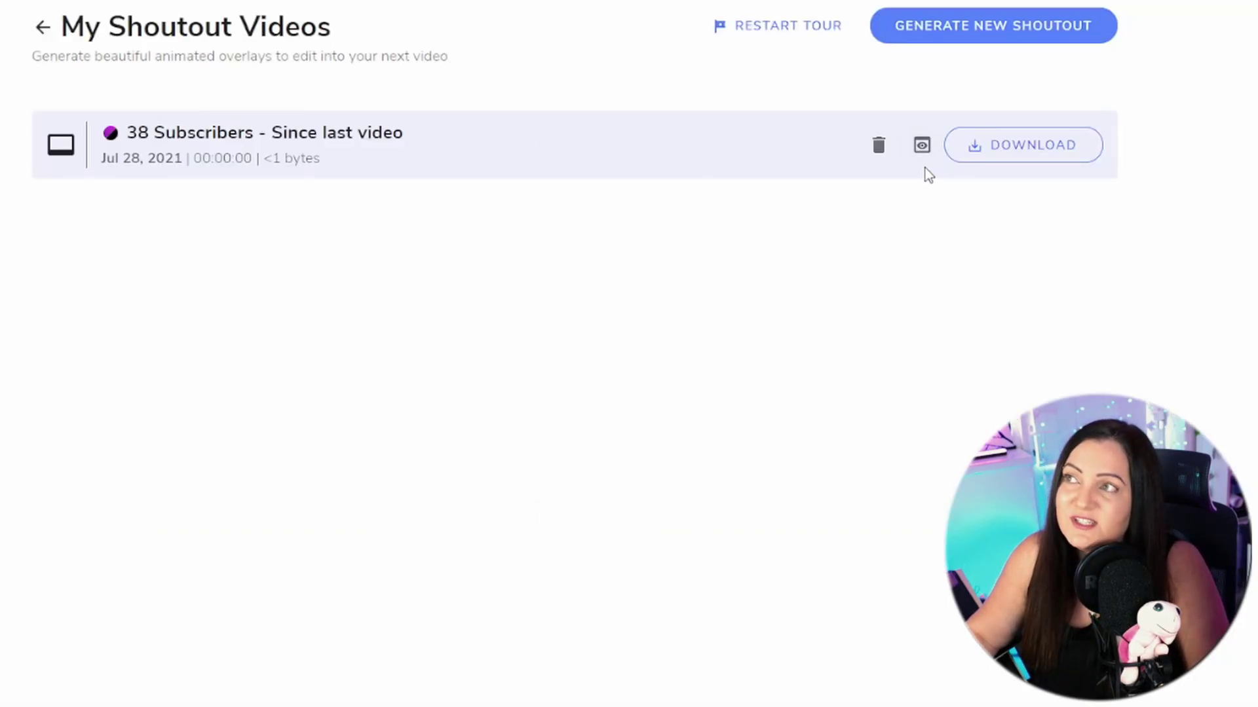
left_click(922, 145)
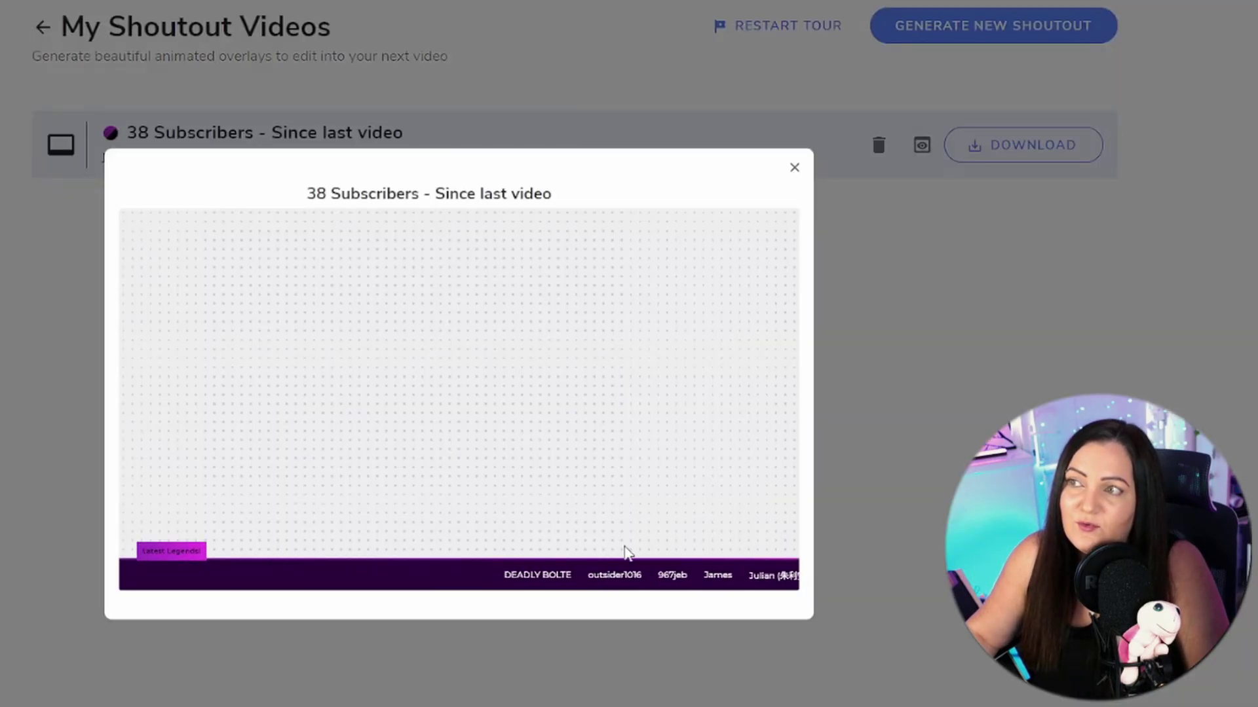
left_click(1007, 161)
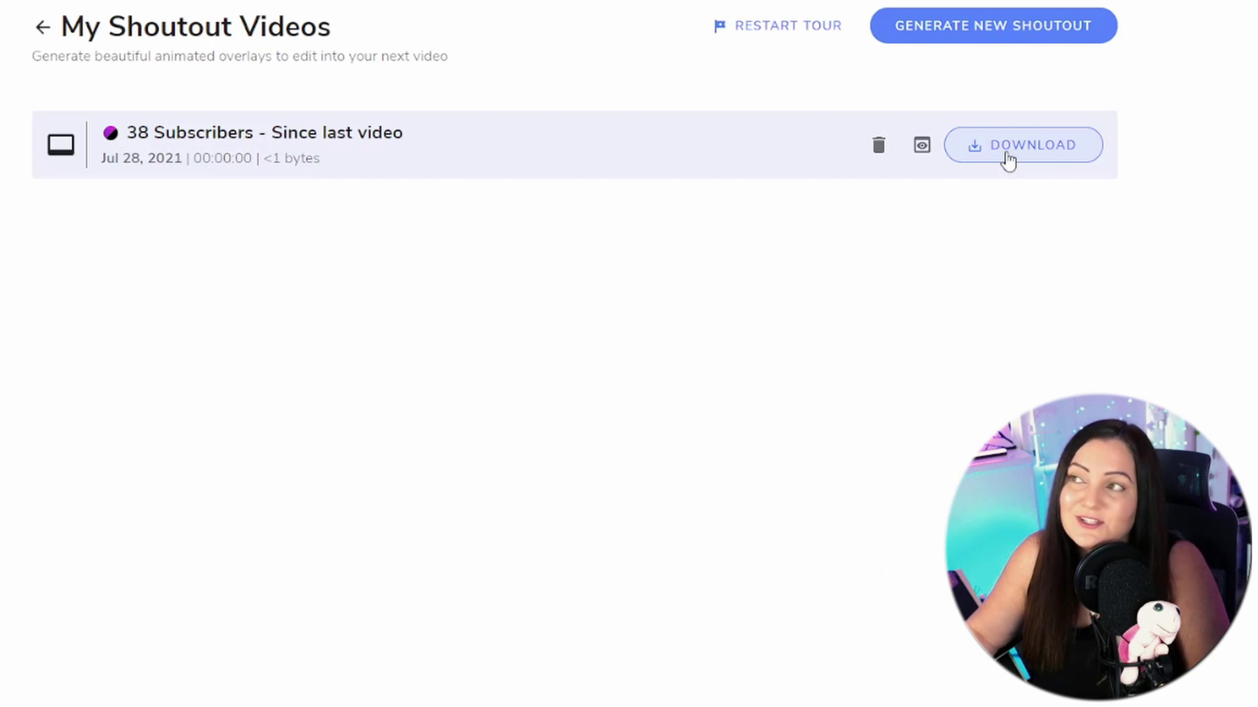